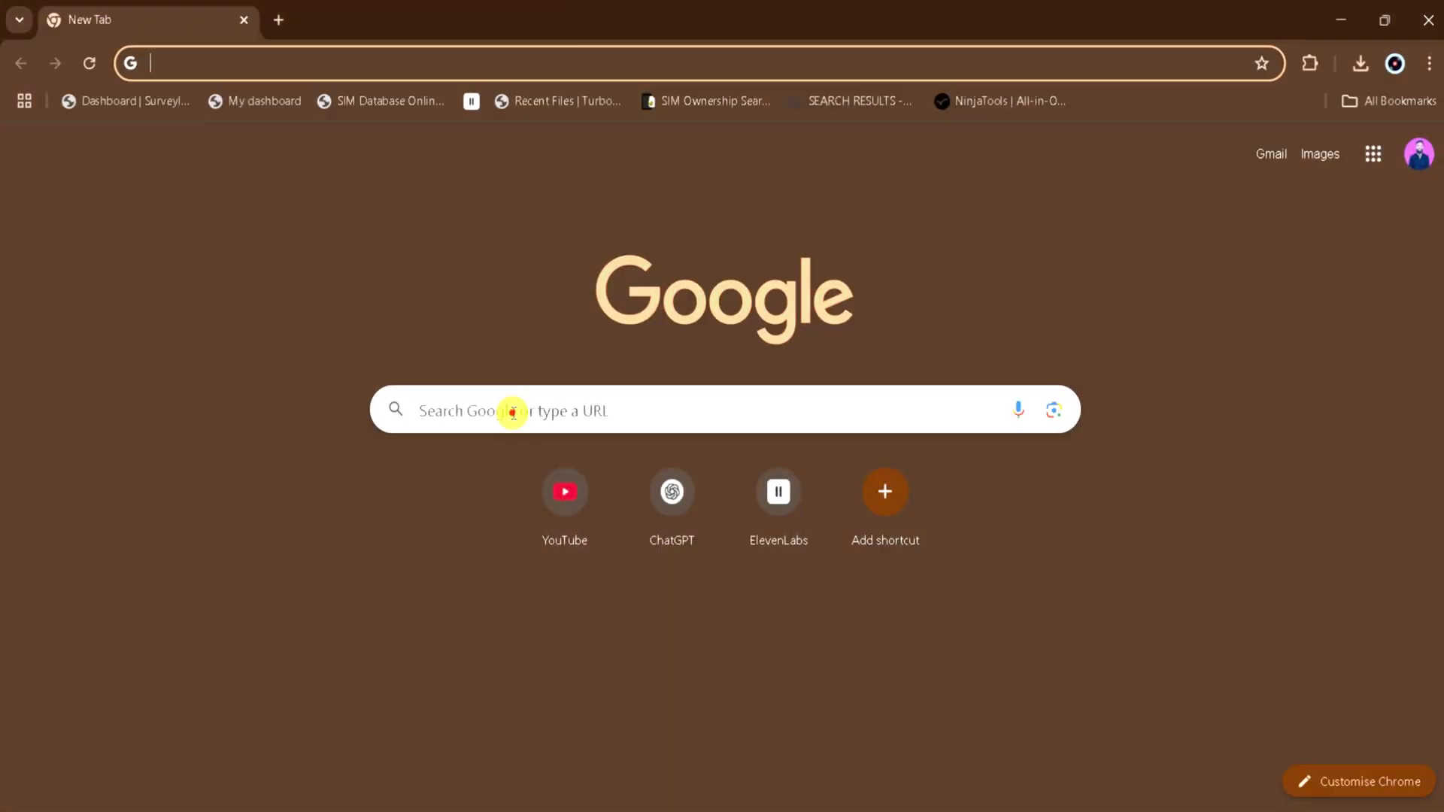
# Search Google for 'grok' and open the official Grok site
pyautogui.click(513, 413)
pyautogui.write('gr')
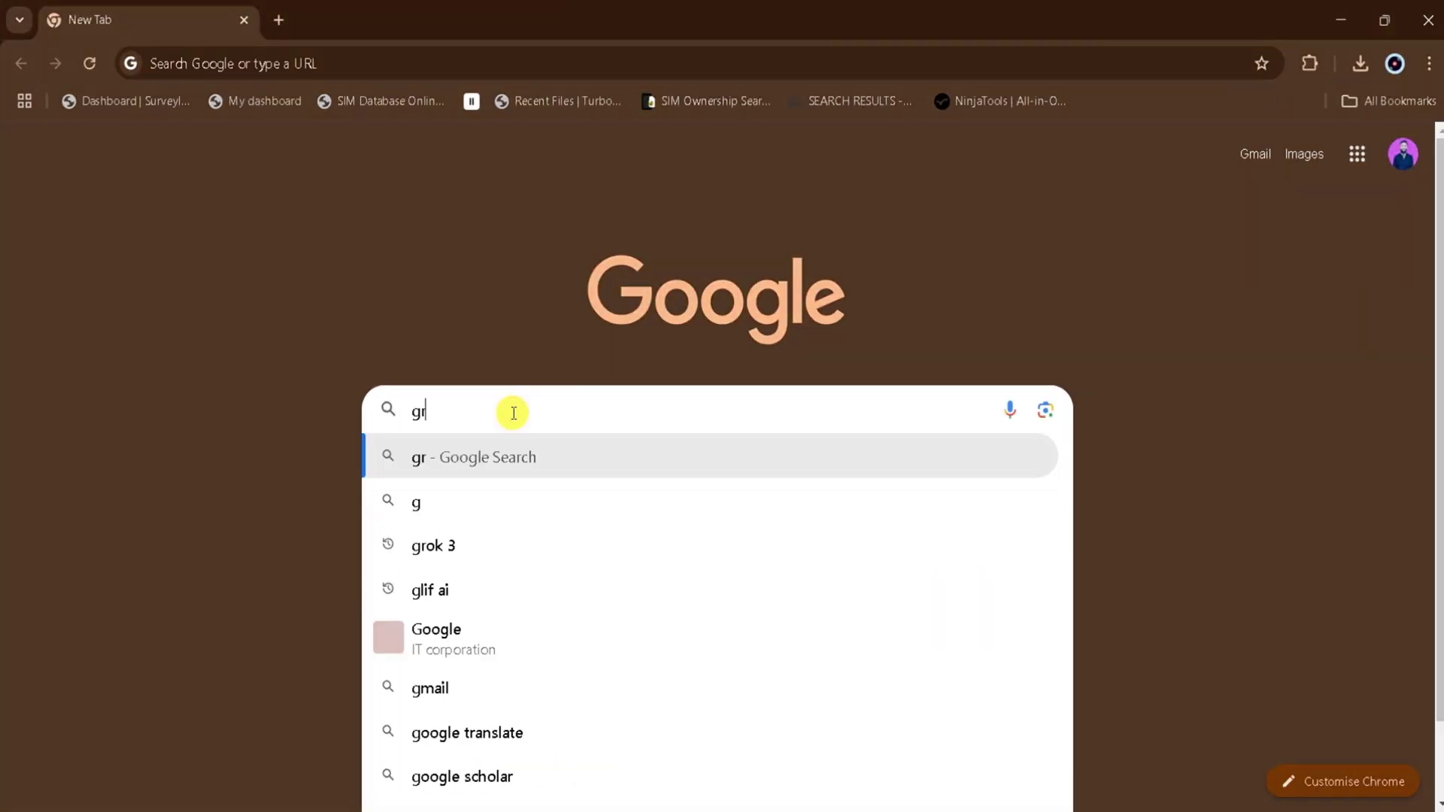
pyautogui.write('ok')
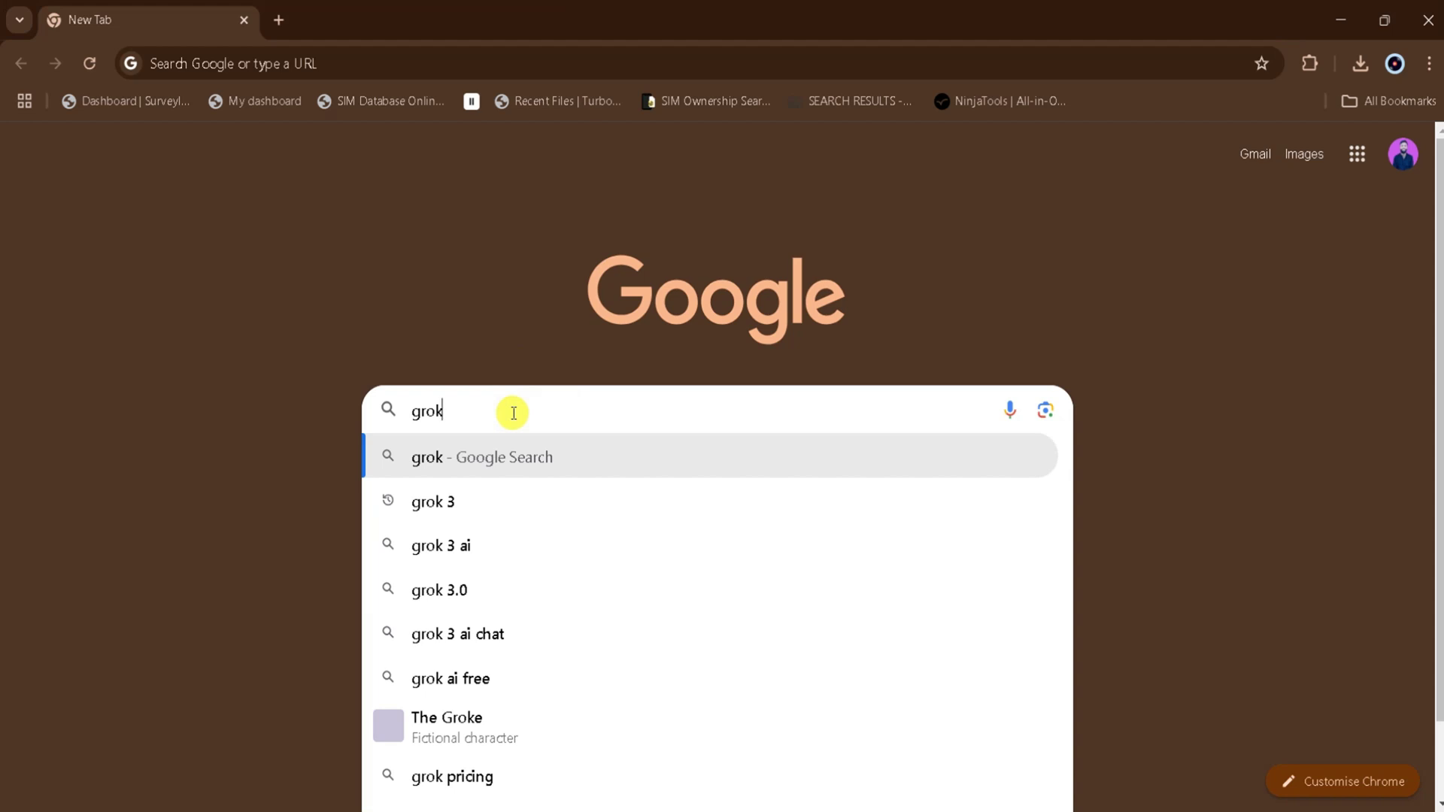
pyautogui.press('Return')
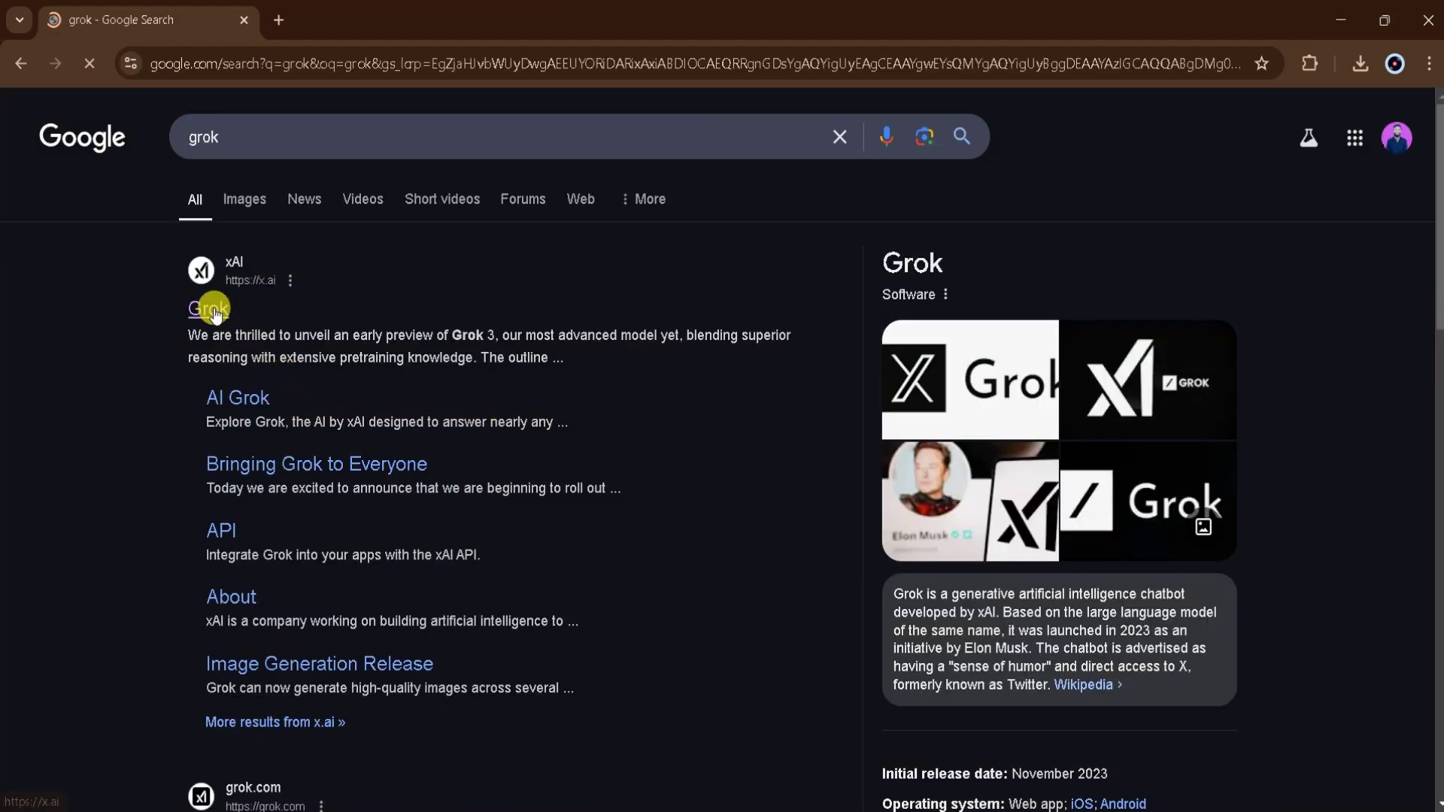
pyautogui.click(214, 308)
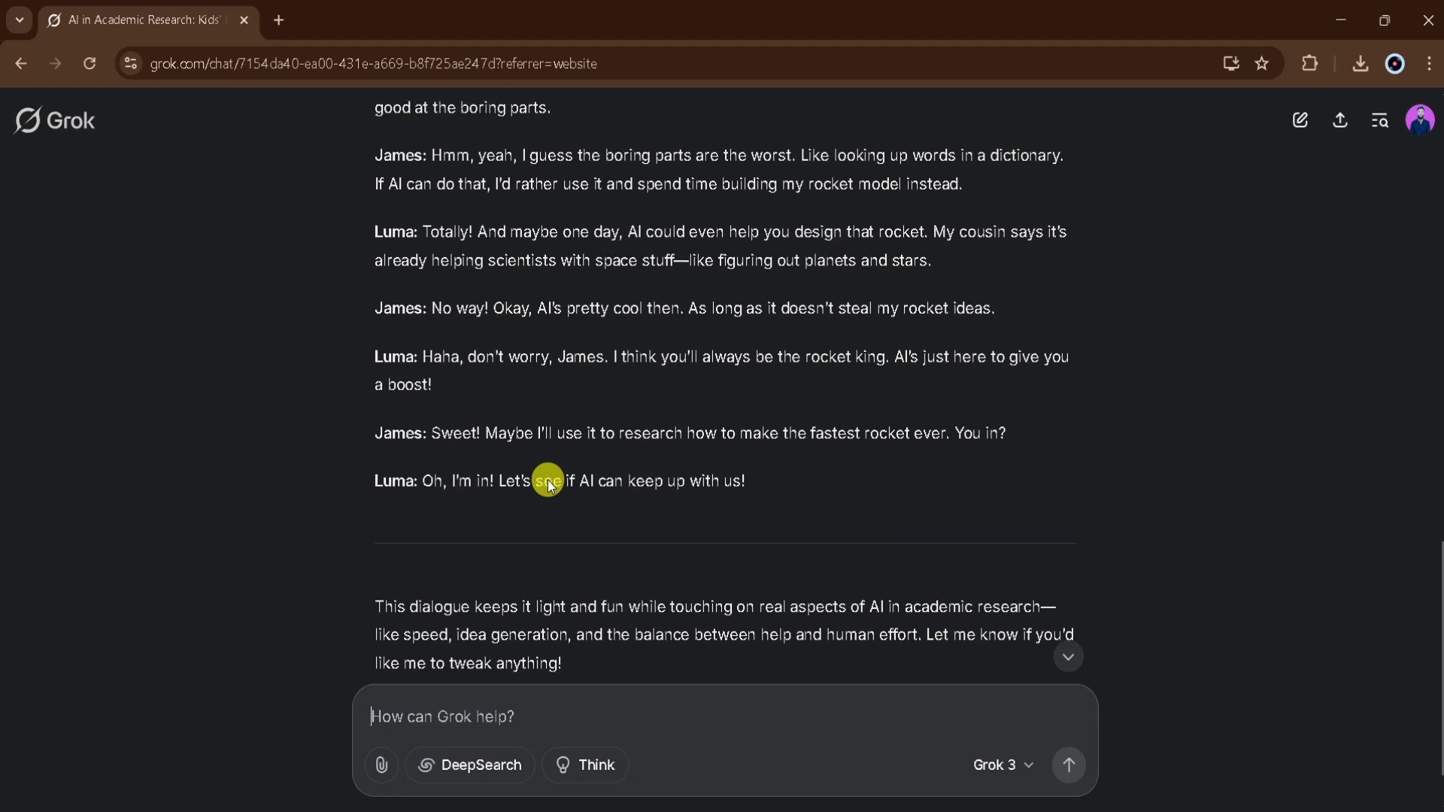
# Scroll up the Grok chat and select James's opening line of dialogue
pyautogui.scroll(5, 548, 483)
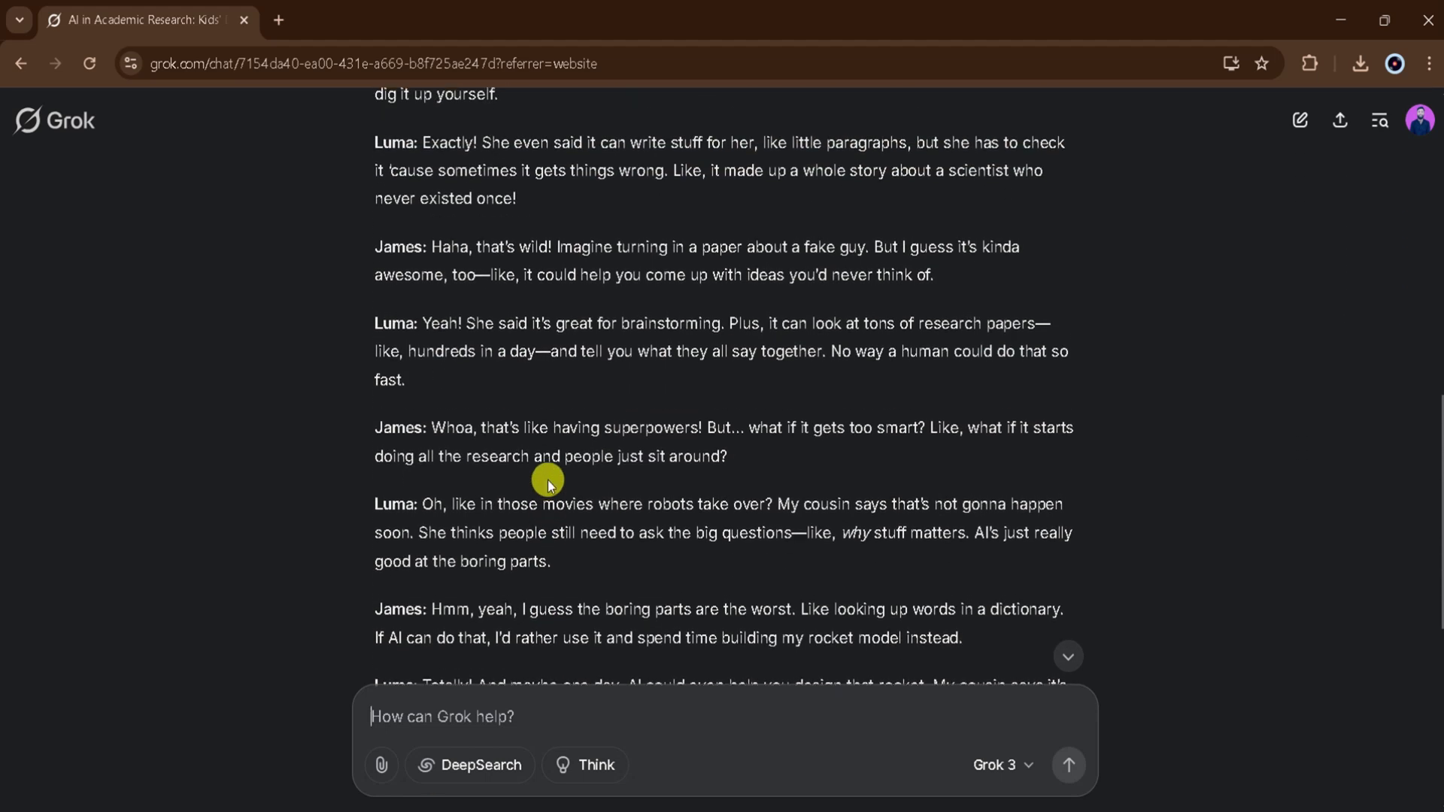
pyautogui.scroll(6, 549, 485)
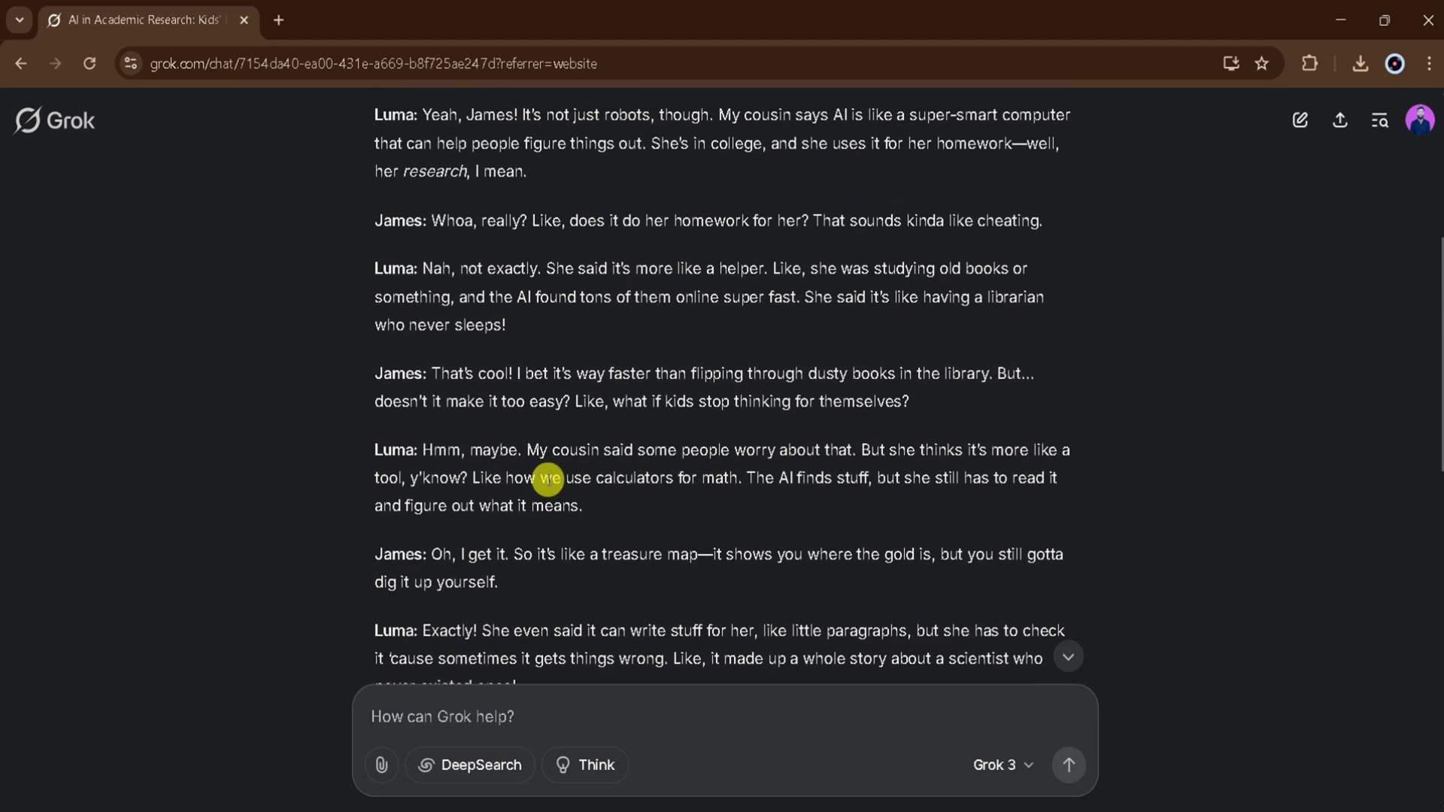
pyautogui.scroll(4, 548, 480)
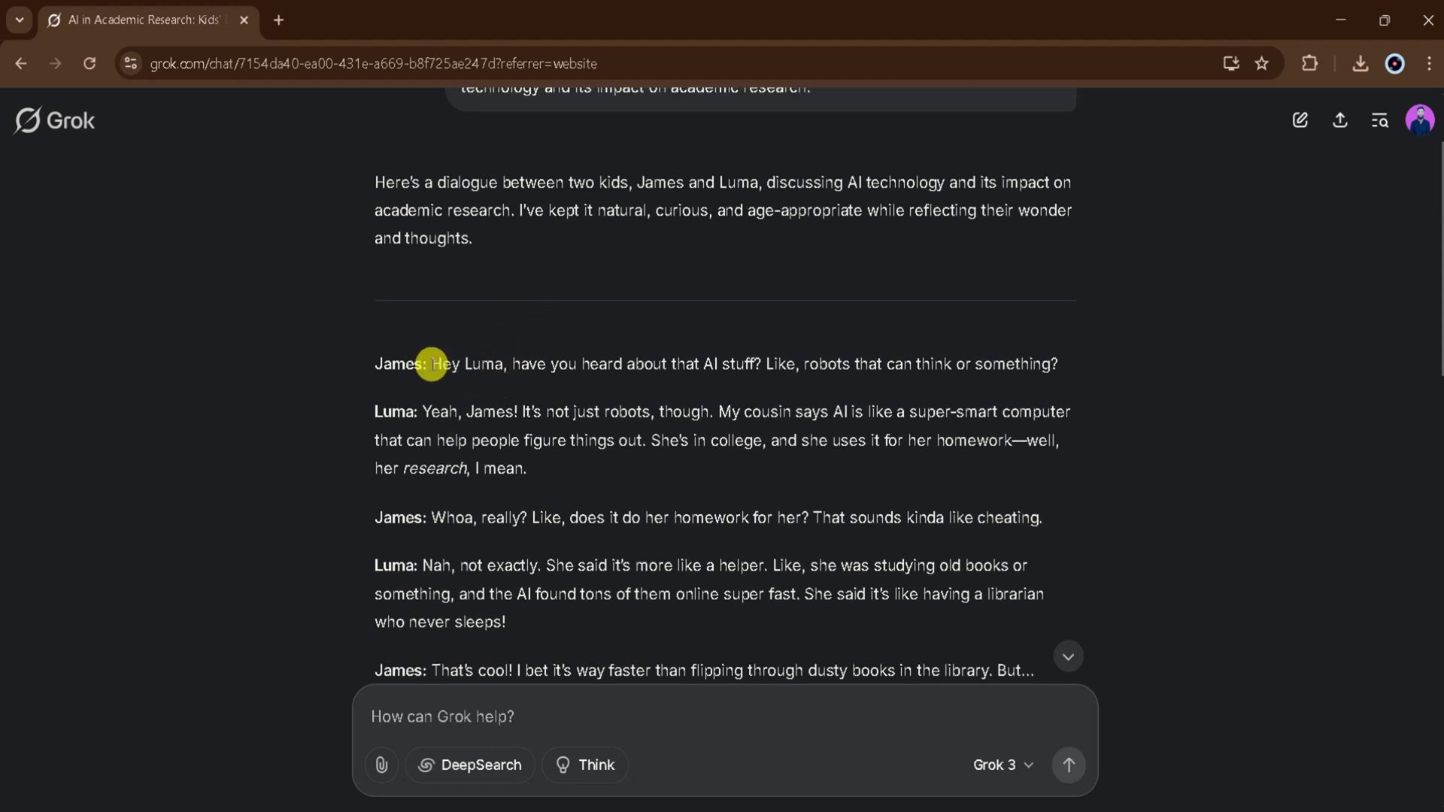
pyautogui.moveTo(583, 361); pyautogui.dragTo(1027, 359)
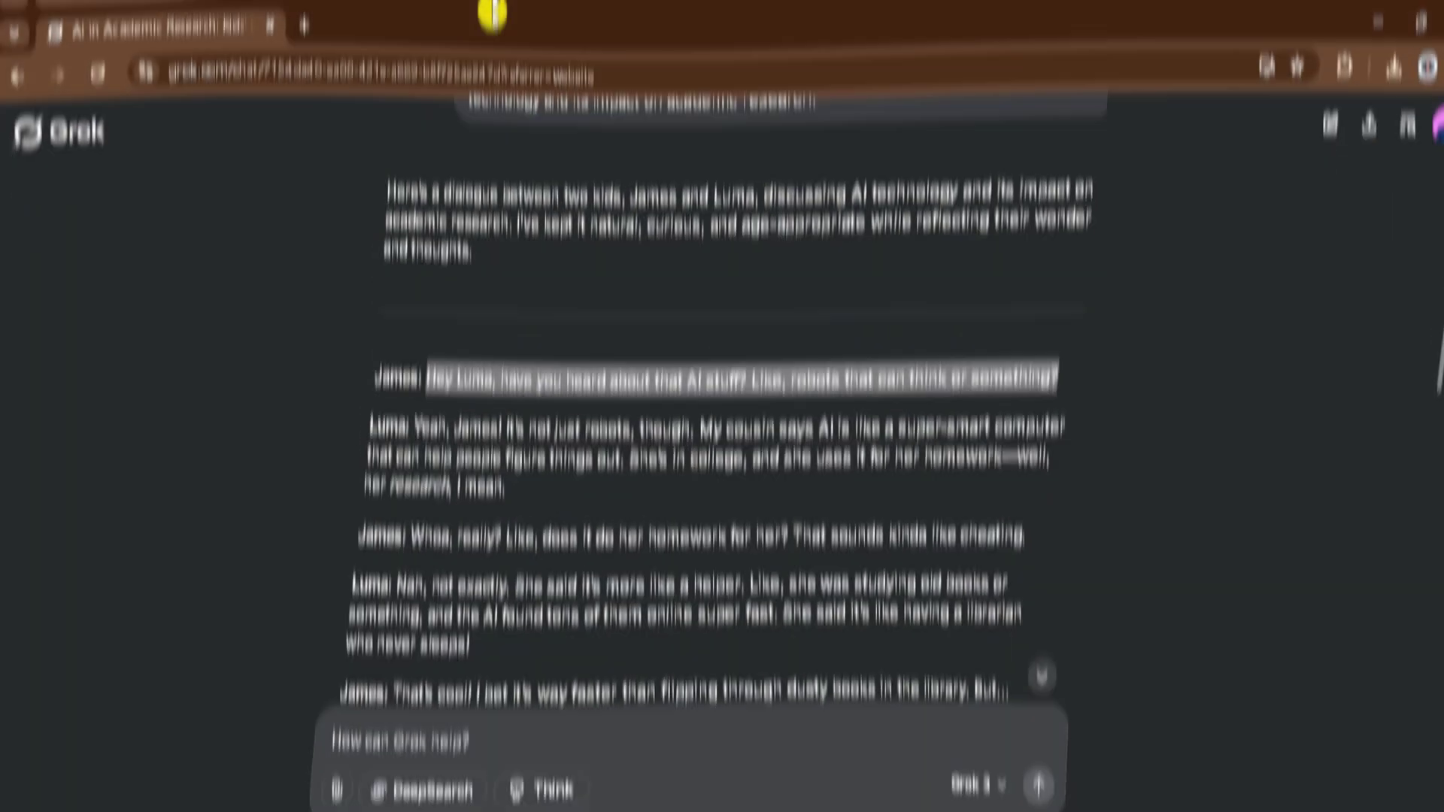
# Open ElevenLabs Text to Speech with the Alice voice, then open another blank tab
pyautogui.click(279, 20)
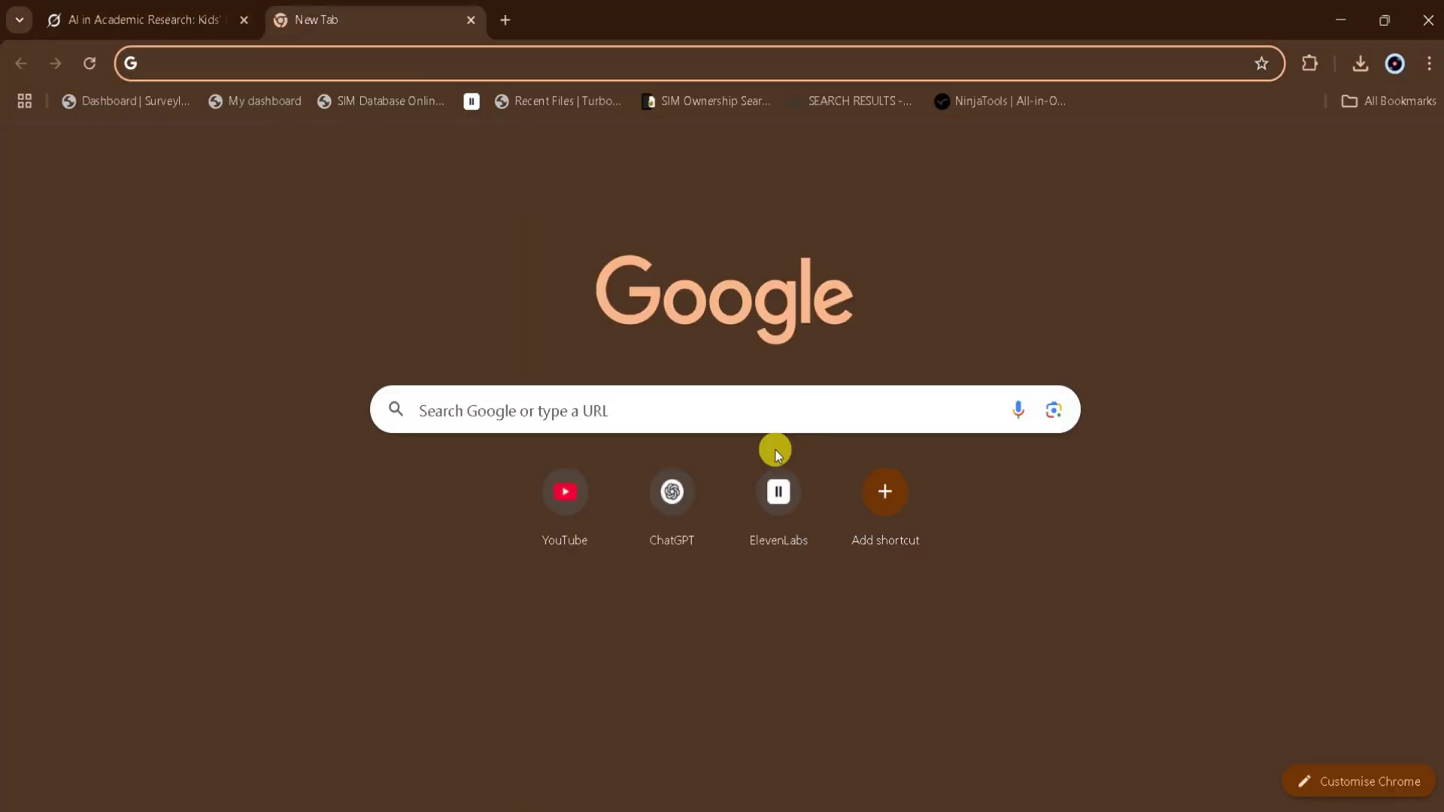
pyautogui.click(771, 509)
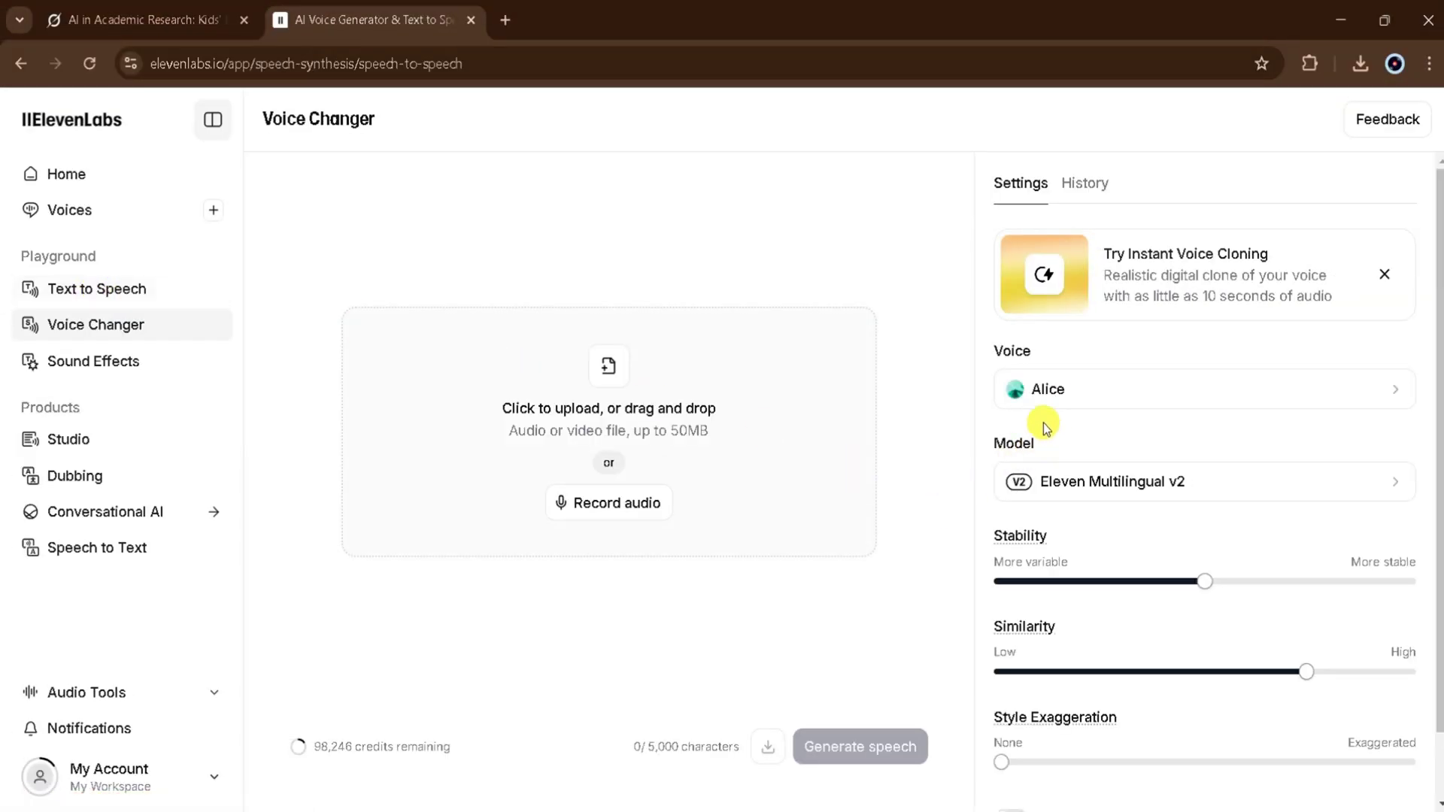
pyautogui.click(1035, 391)
pyautogui.scroll(-5, 1234, 516)
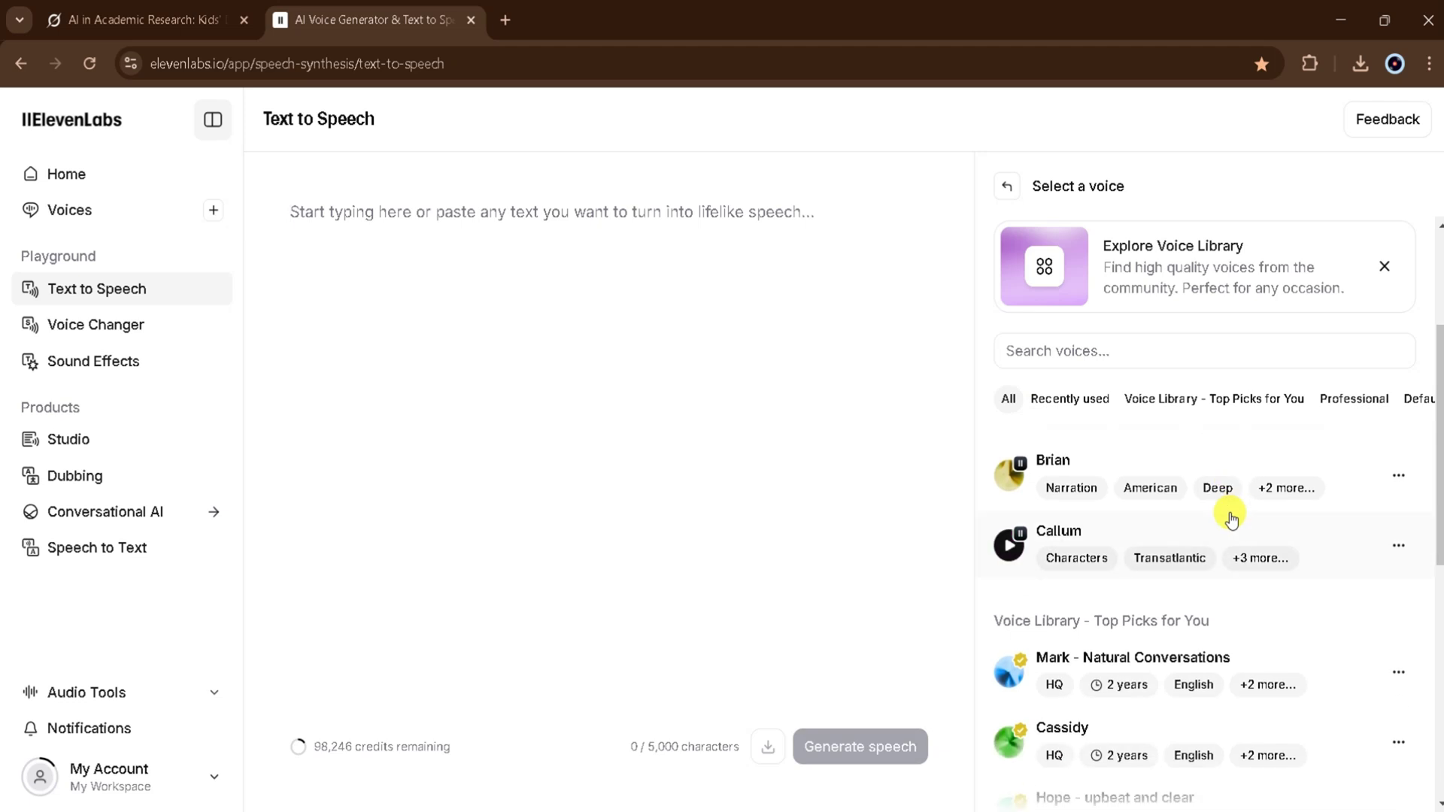
pyautogui.scroll(5, 1230, 513)
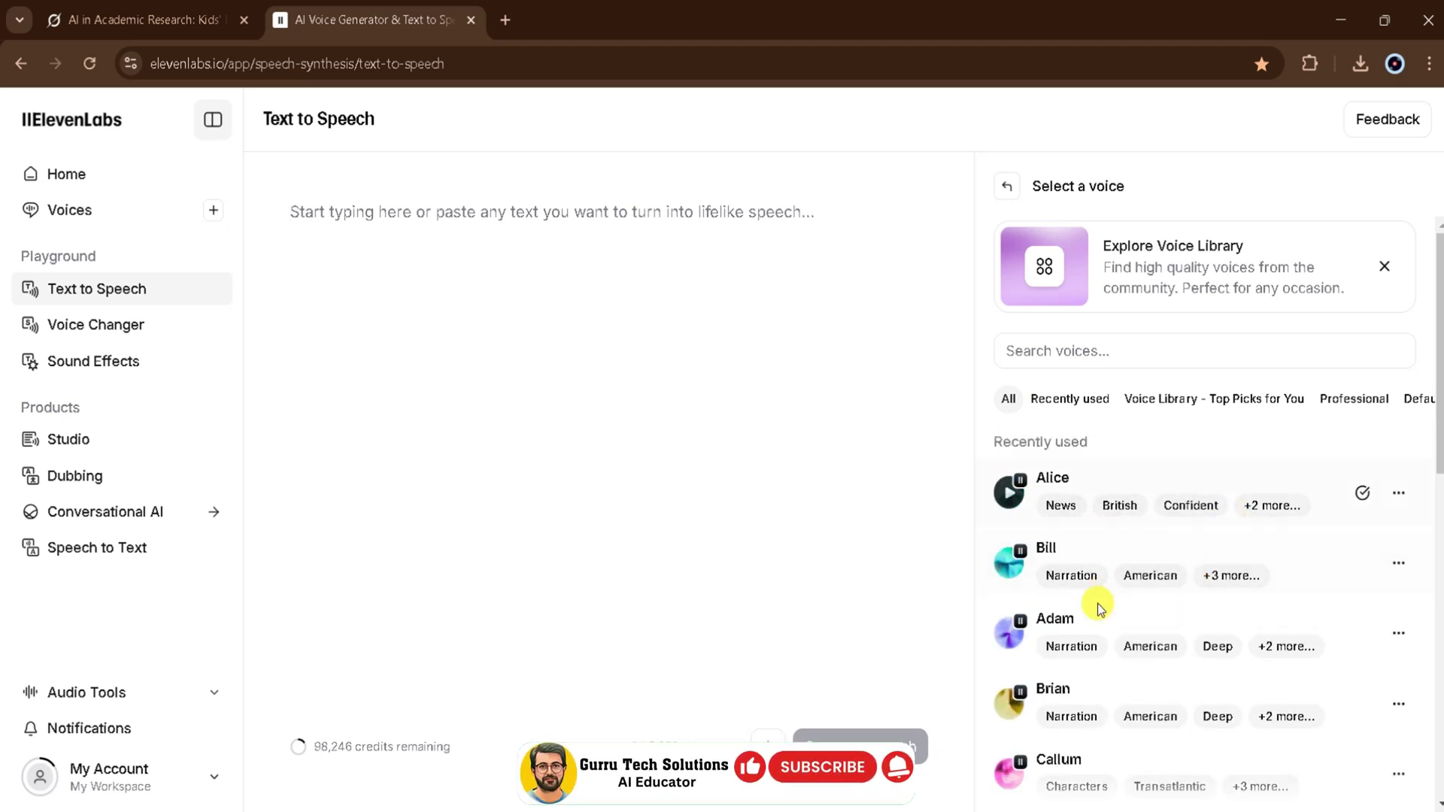
pyautogui.click(467, 242)
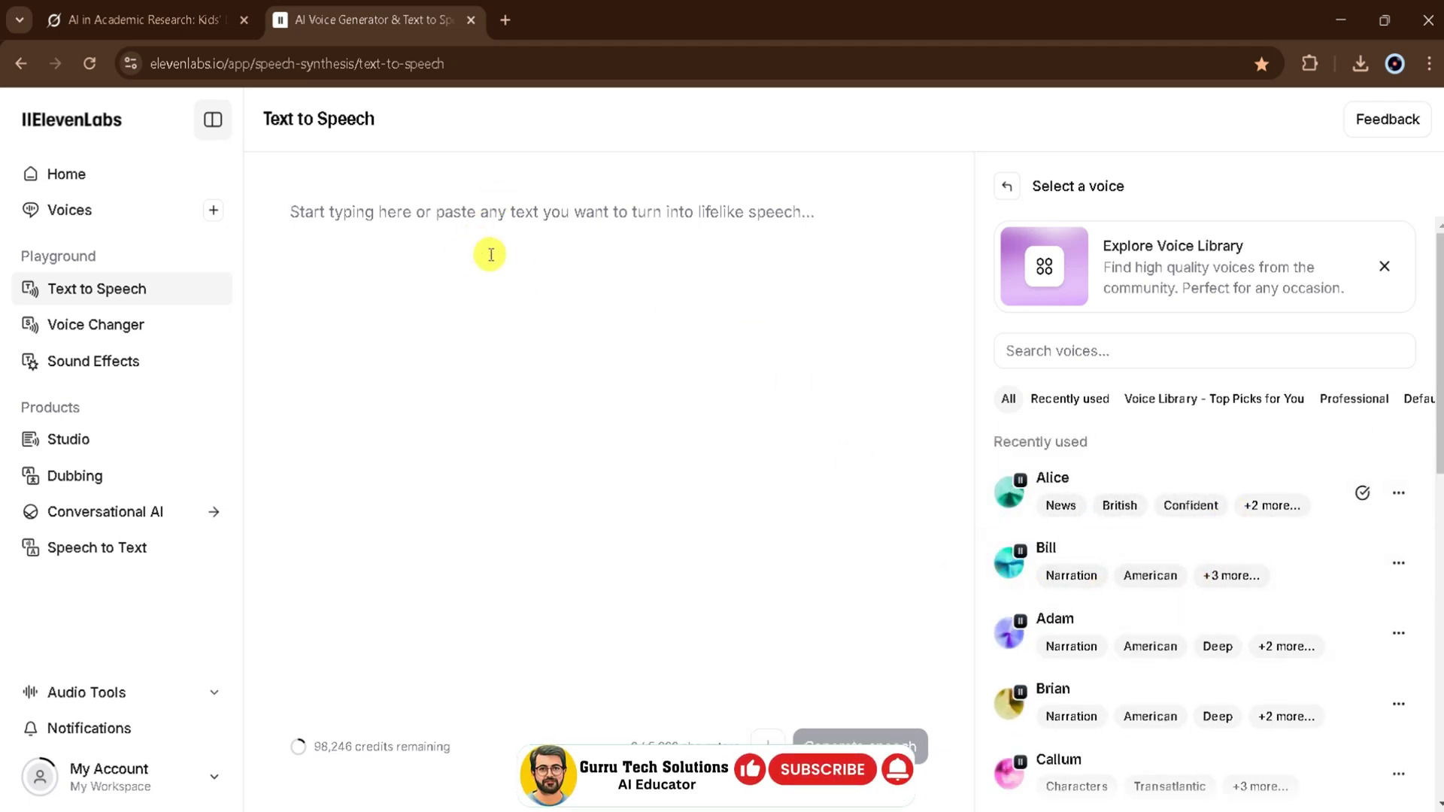
pyautogui.click(502, 16)
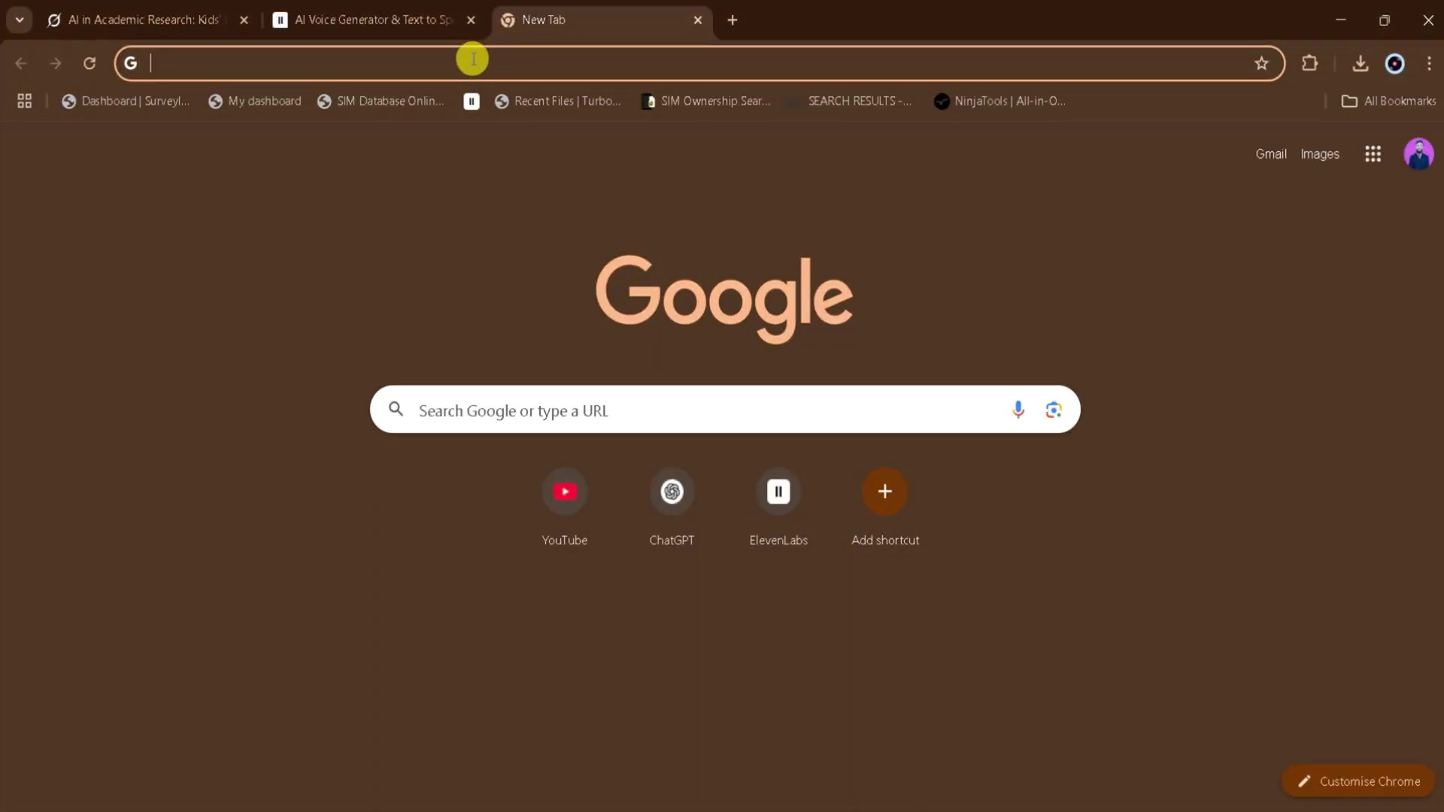
# Search 'adobe express' and start a character from the Animation Maker page
pyautogui.click(471, 63)
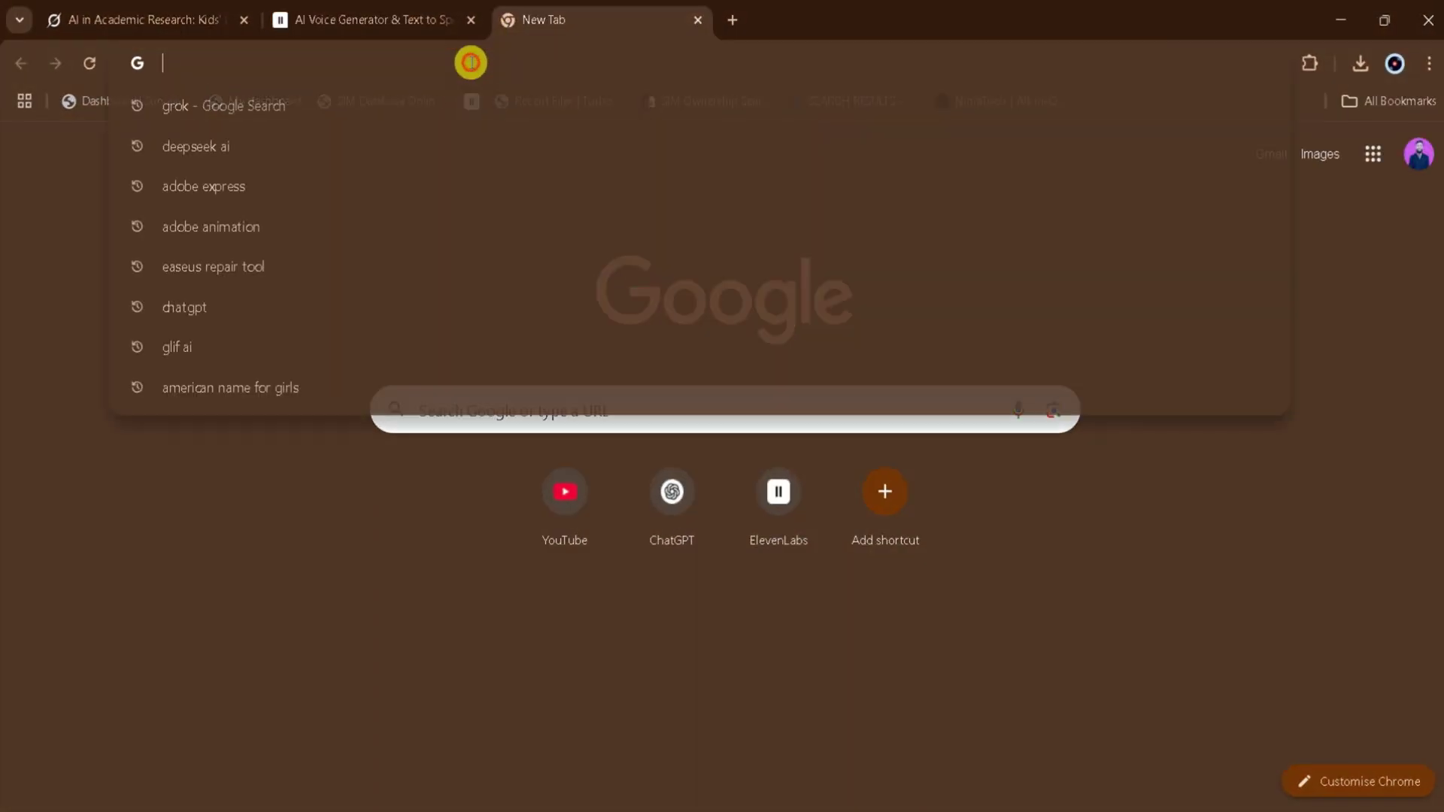
pyautogui.write('ado')
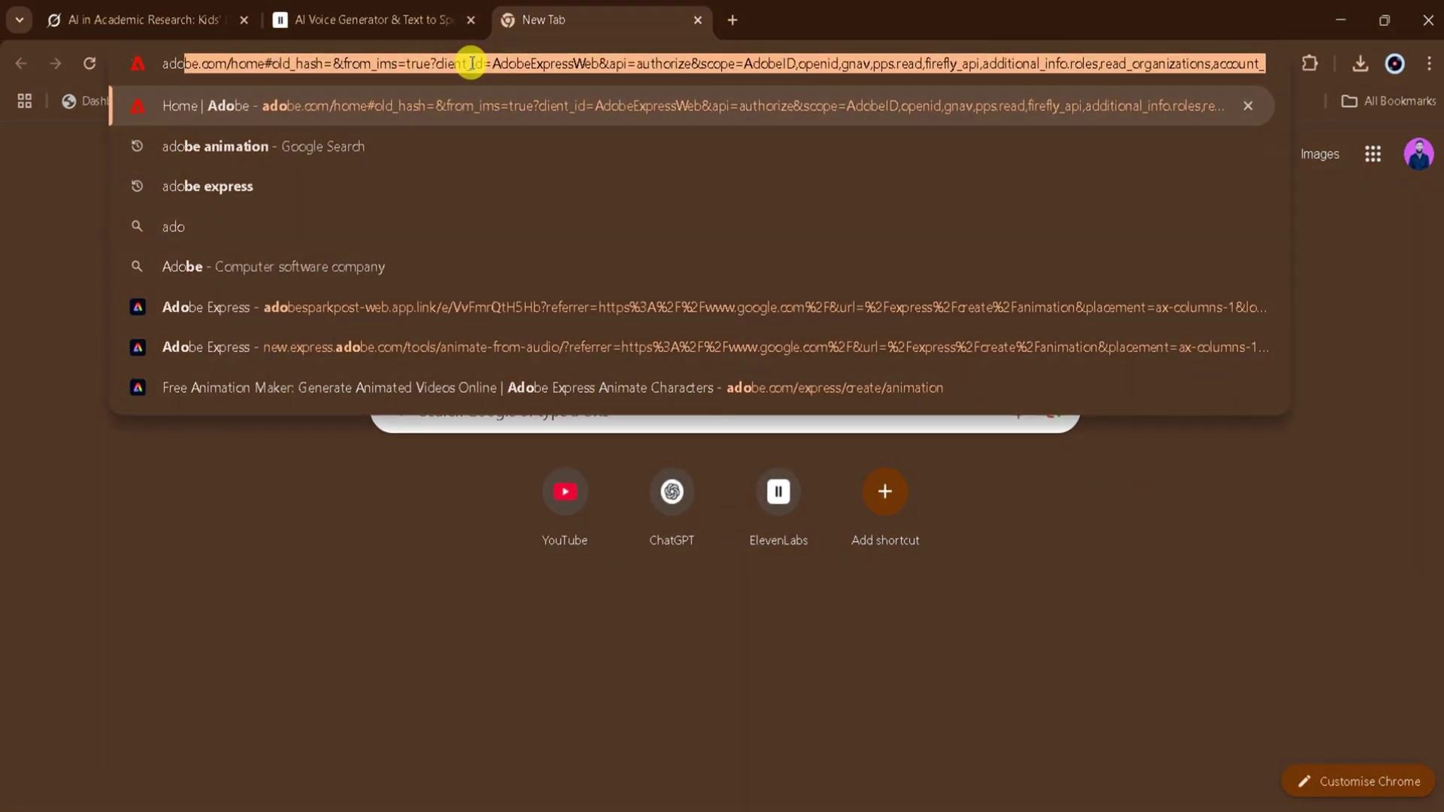
pyautogui.write('be express')
pyautogui.press('Return')
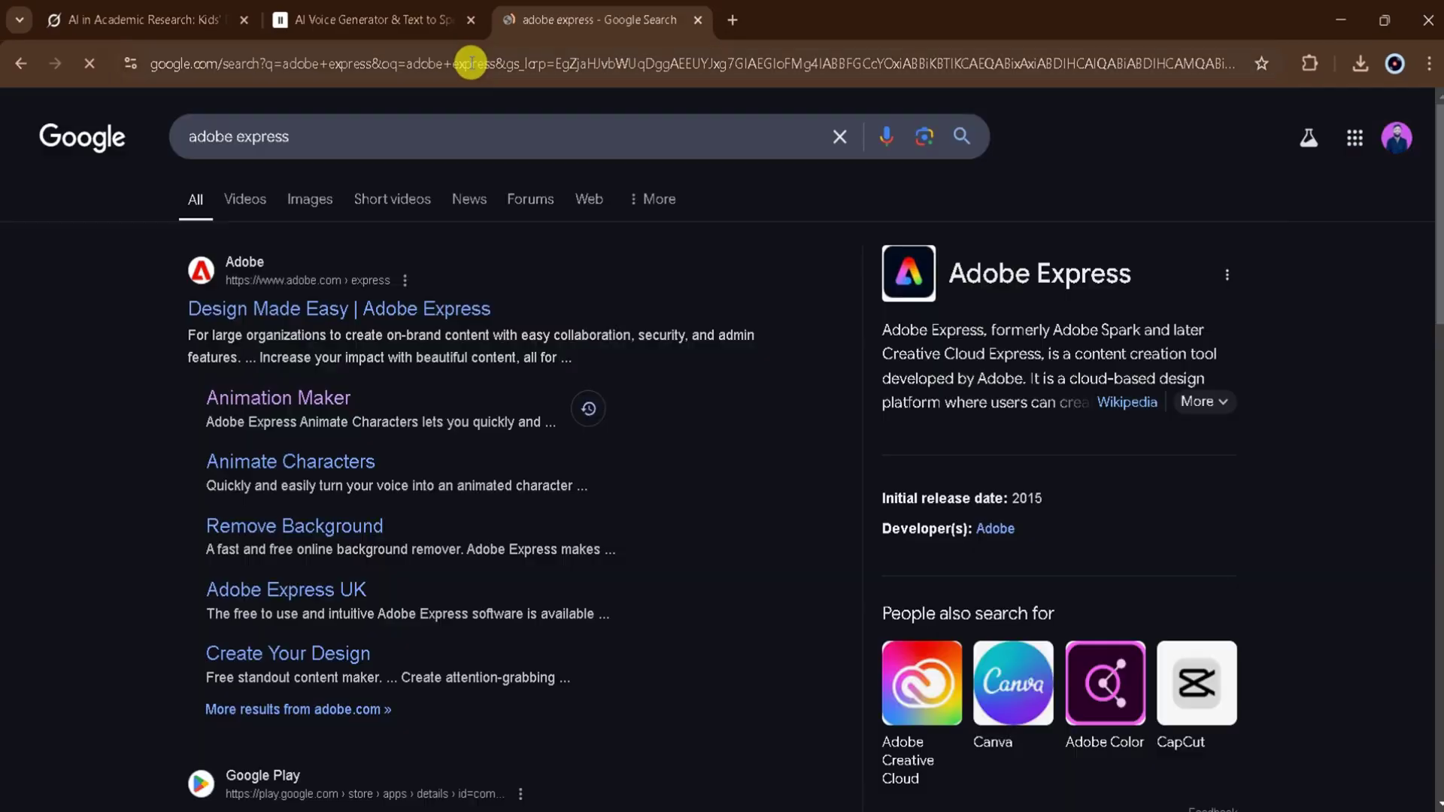
pyautogui.click(309, 404)
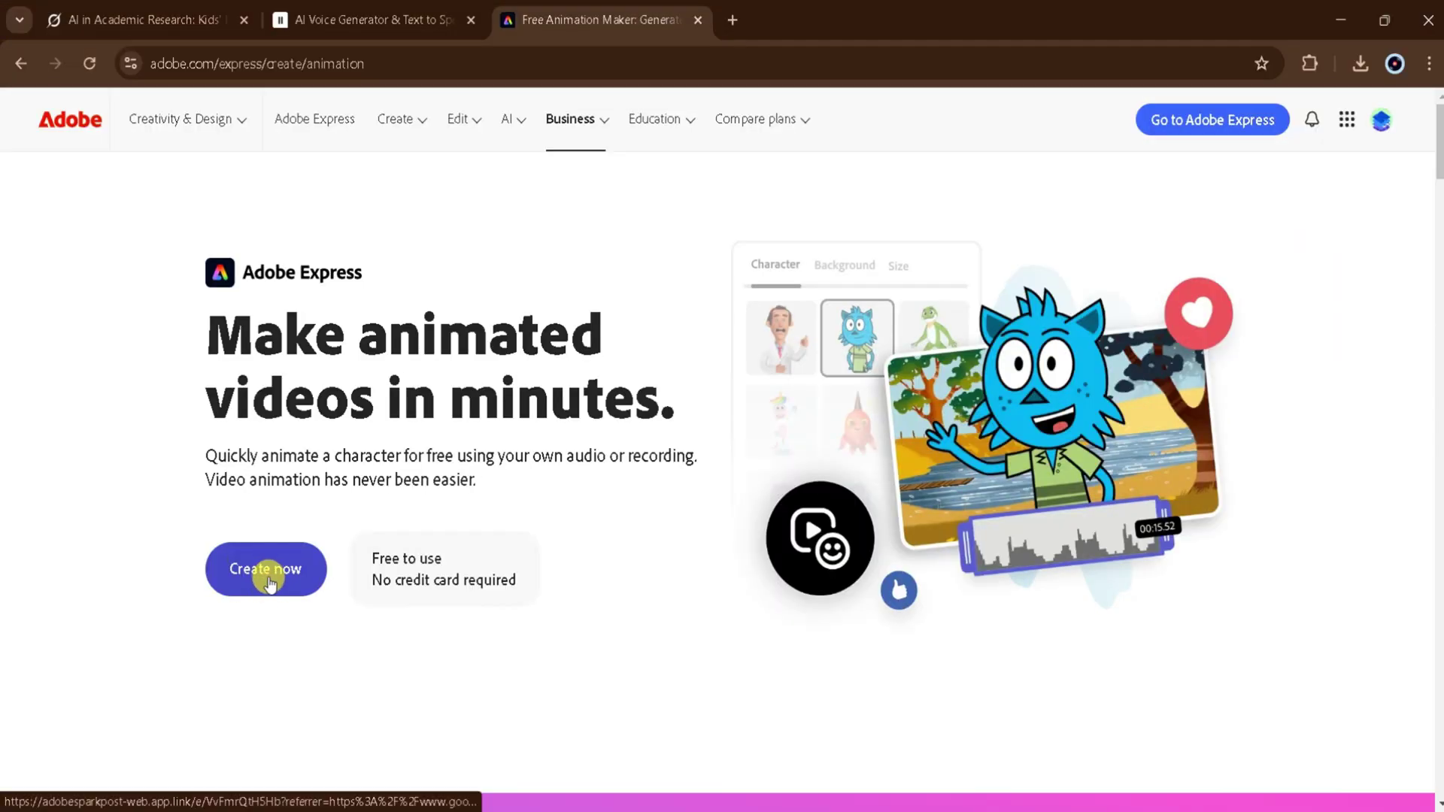
pyautogui.click(264, 572)
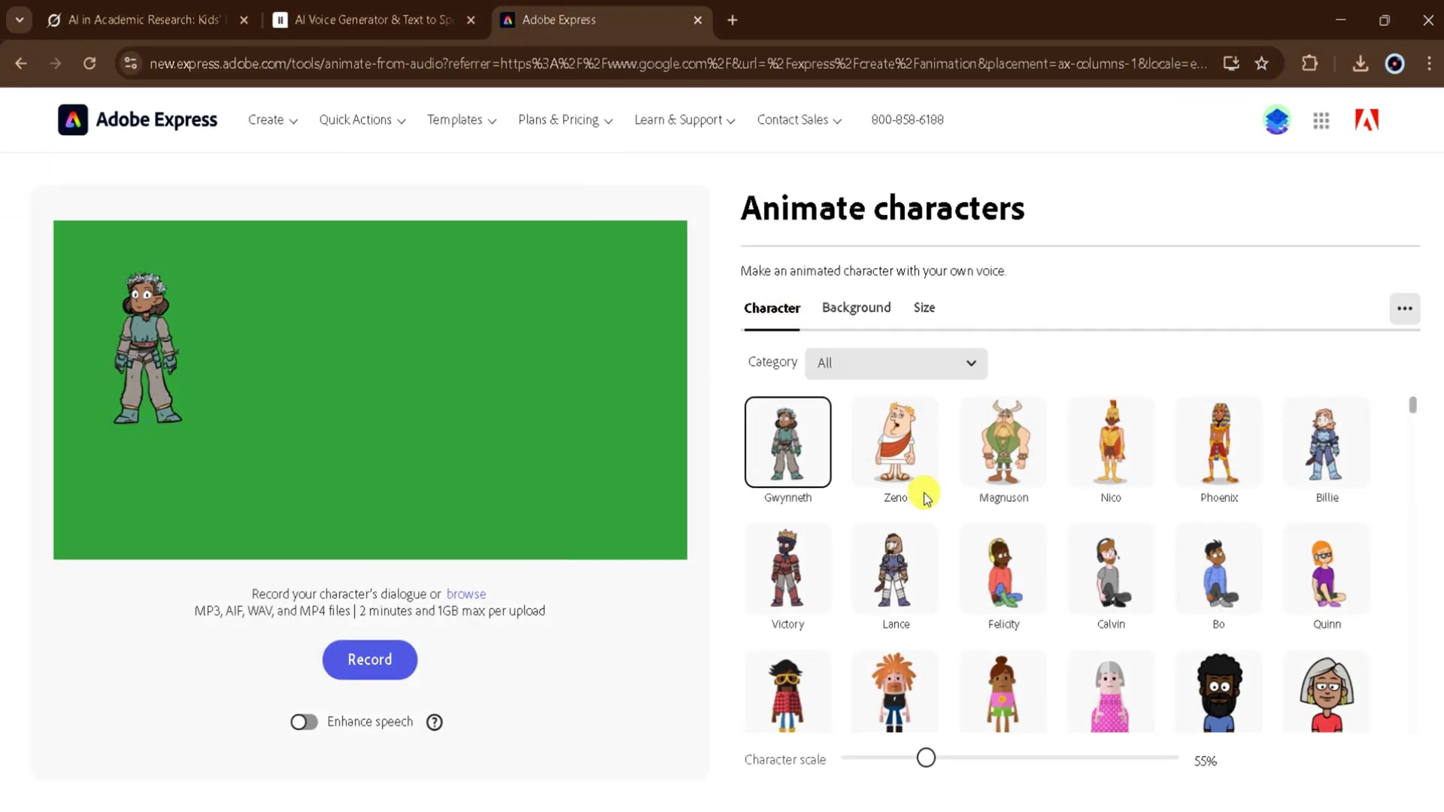
# Browse the character grid and category list, then switch to the Background options
pyautogui.scroll(-5, 925, 496)
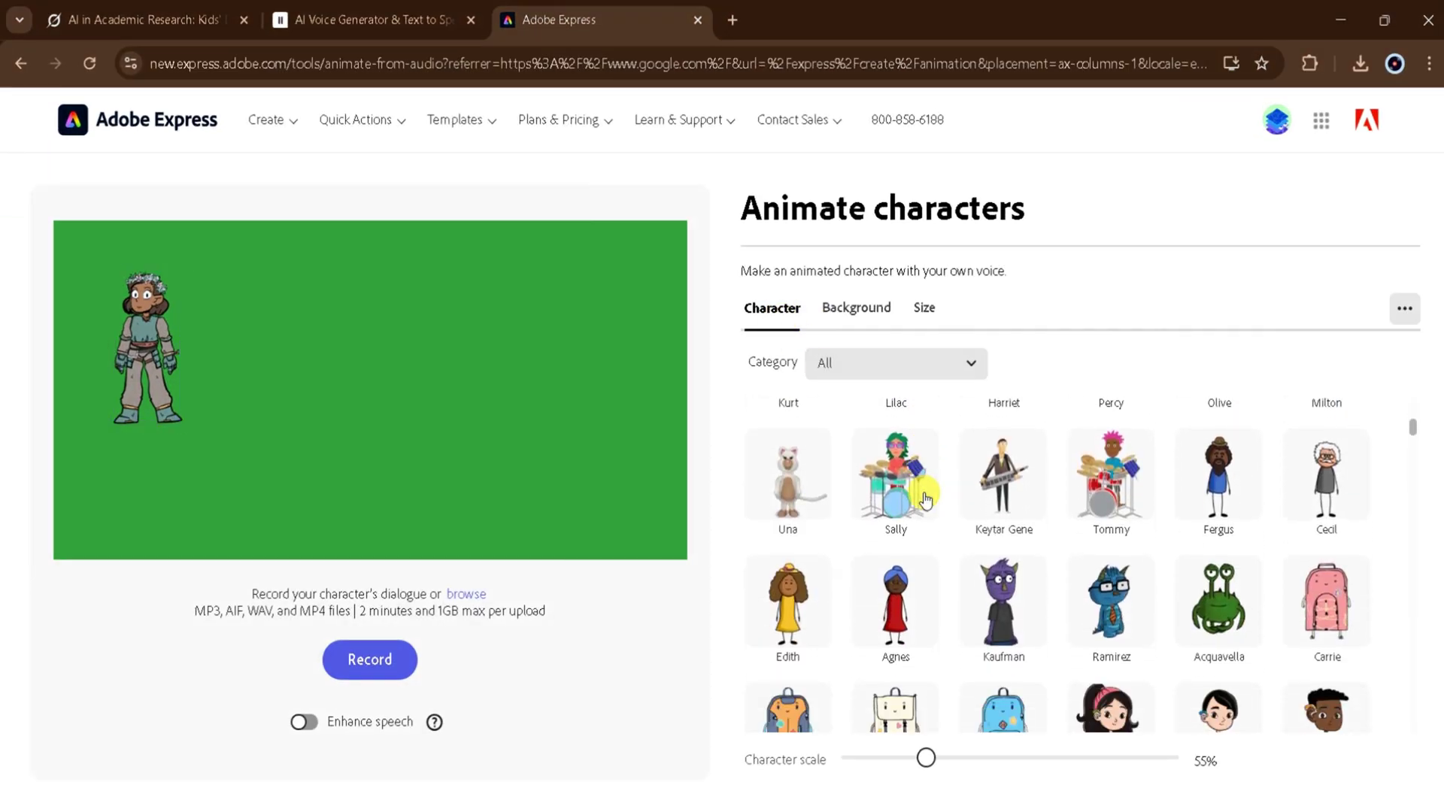
pyautogui.scroll(-8, 925, 499)
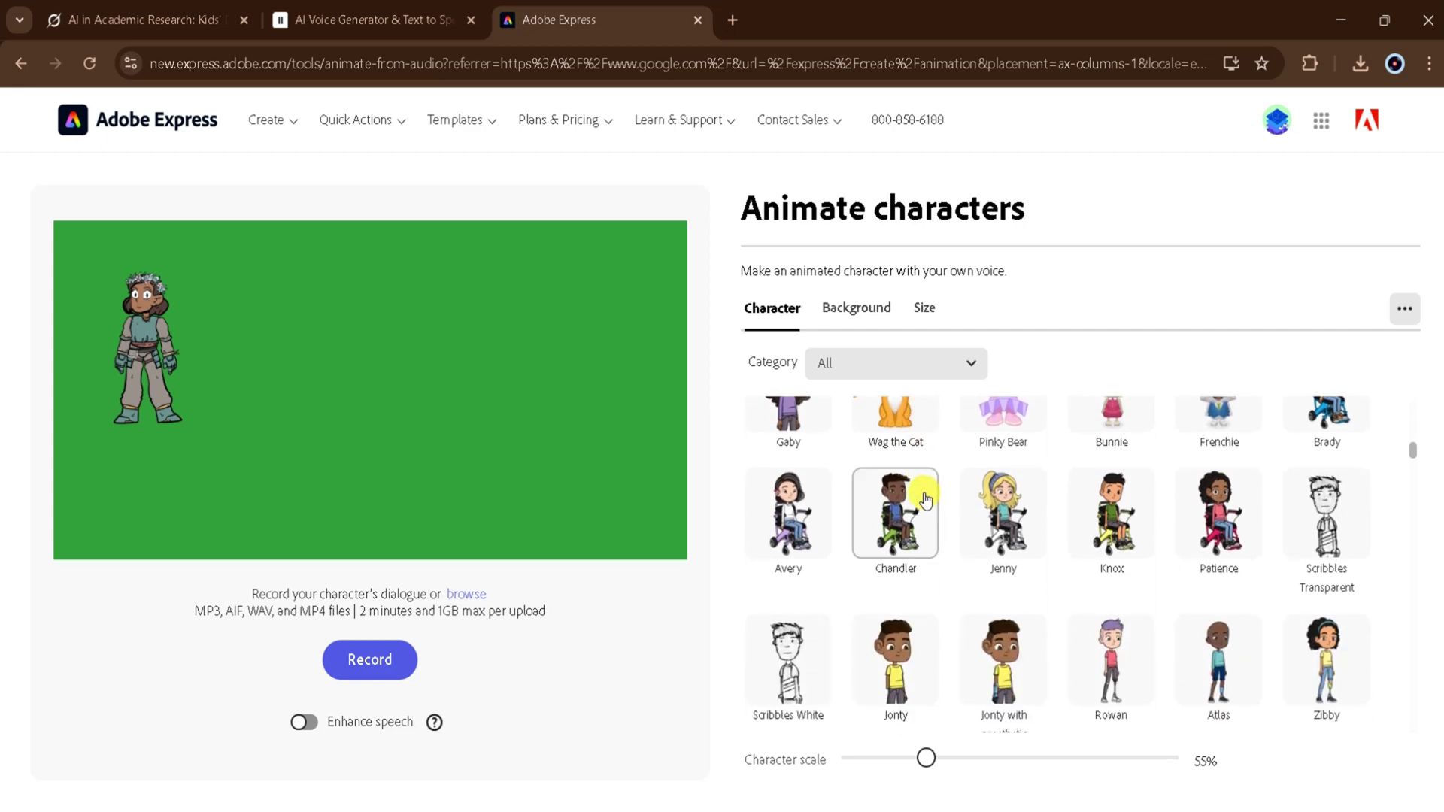
pyautogui.scroll(-2, 922, 500)
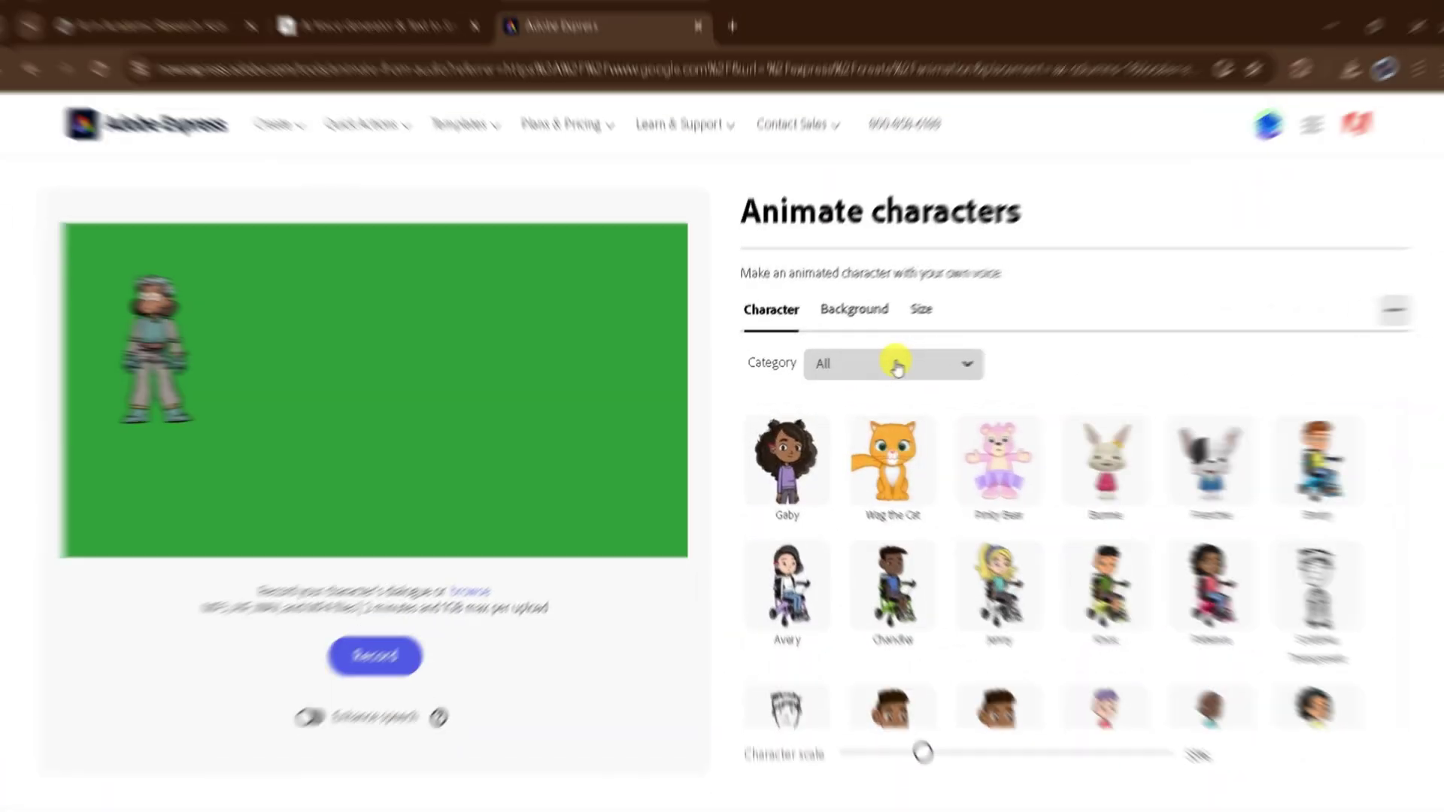
pyautogui.click(900, 362)
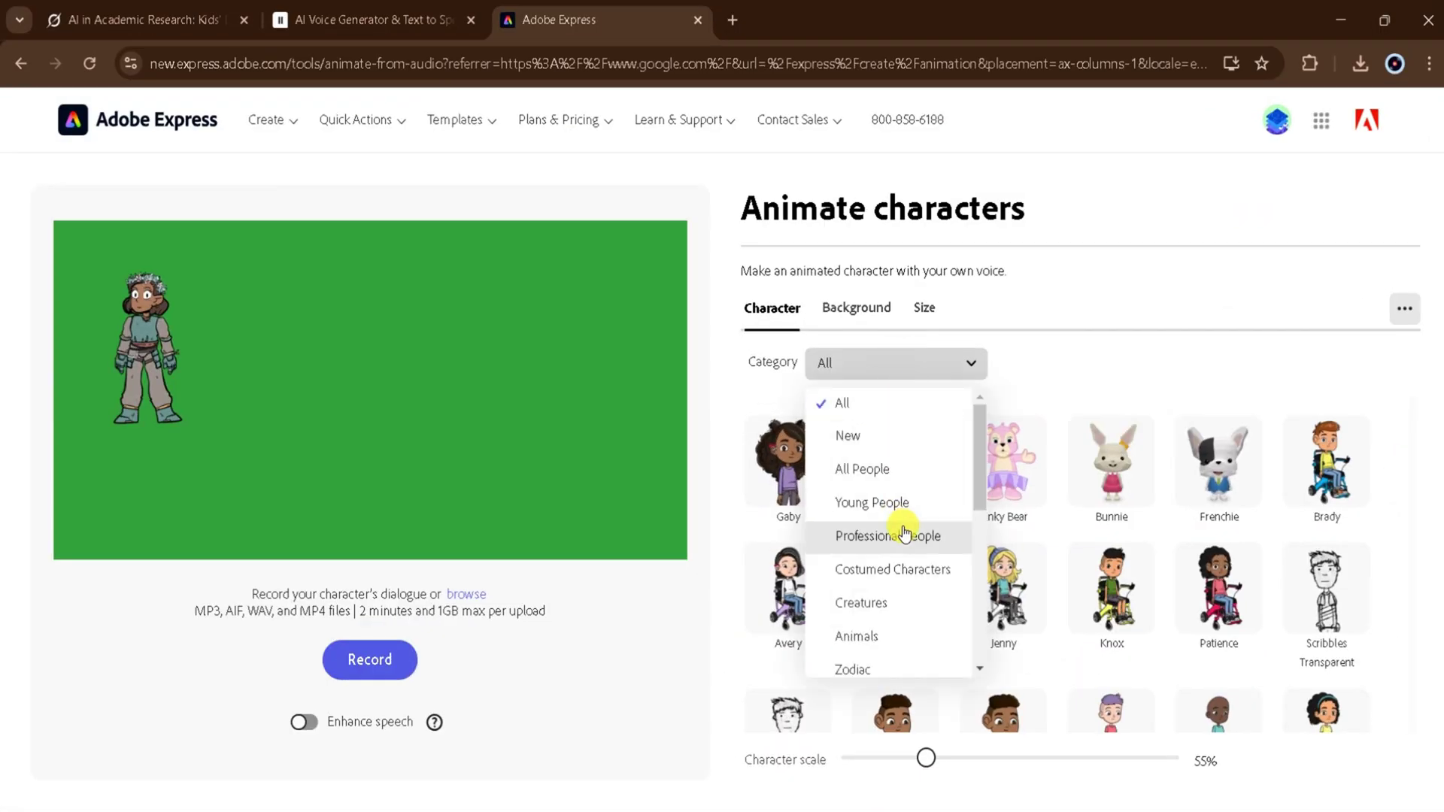
pyautogui.scroll(-6, 905, 533)
pyautogui.scroll(7, 905, 533)
pyautogui.click(852, 315)
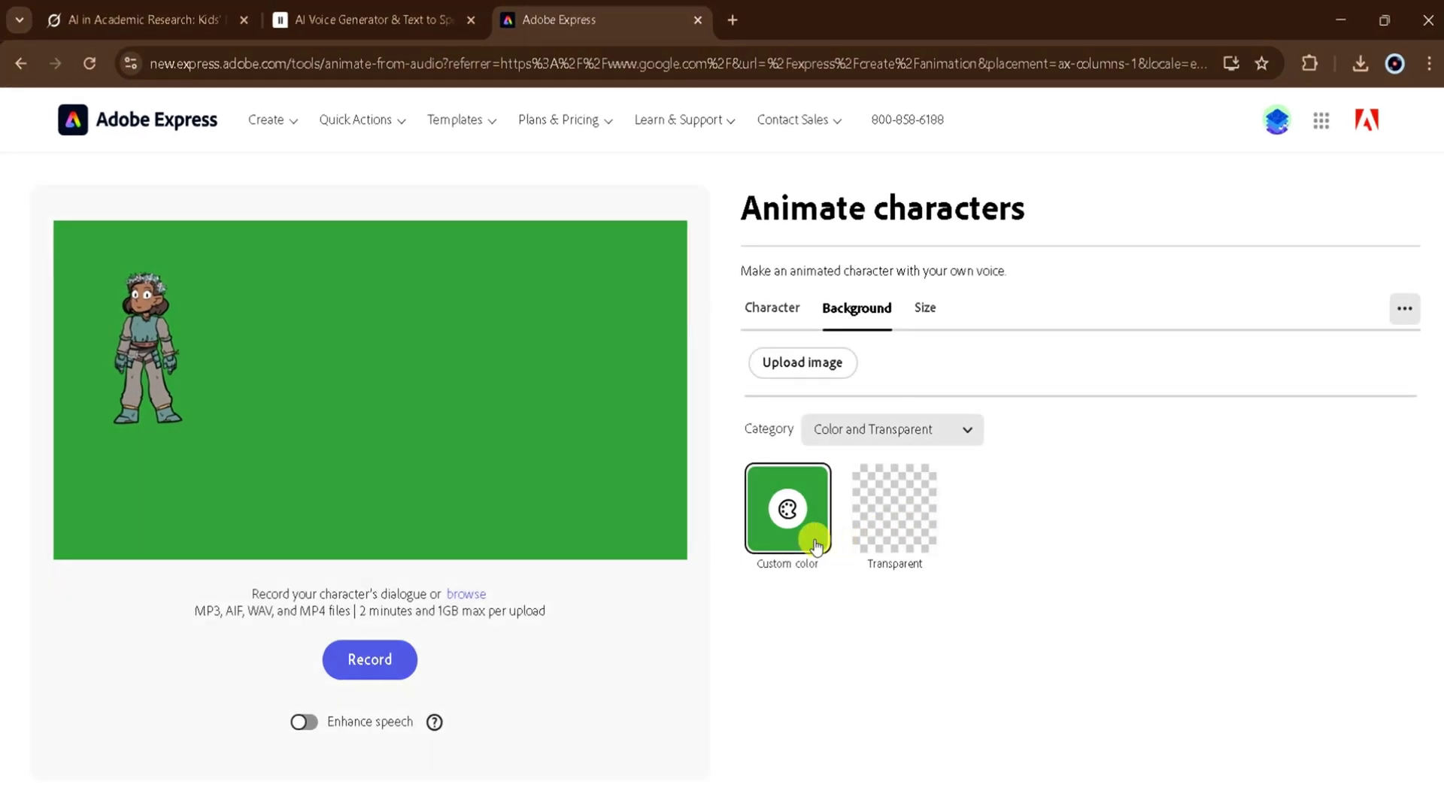
# Keep the green Color background and set the animation's aspect ratio to Custom
pyautogui.click(924, 435)
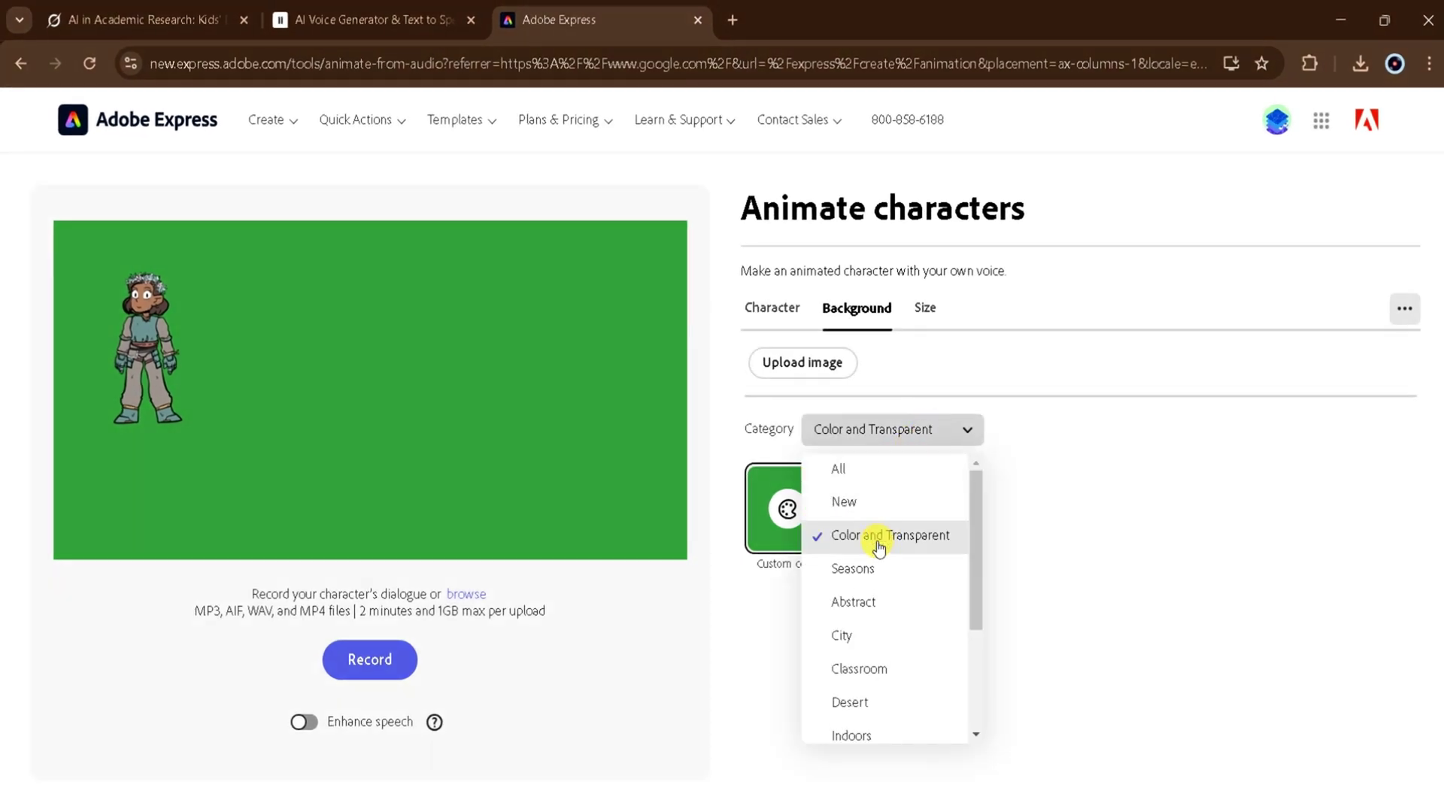
pyautogui.scroll(-3, 878, 548)
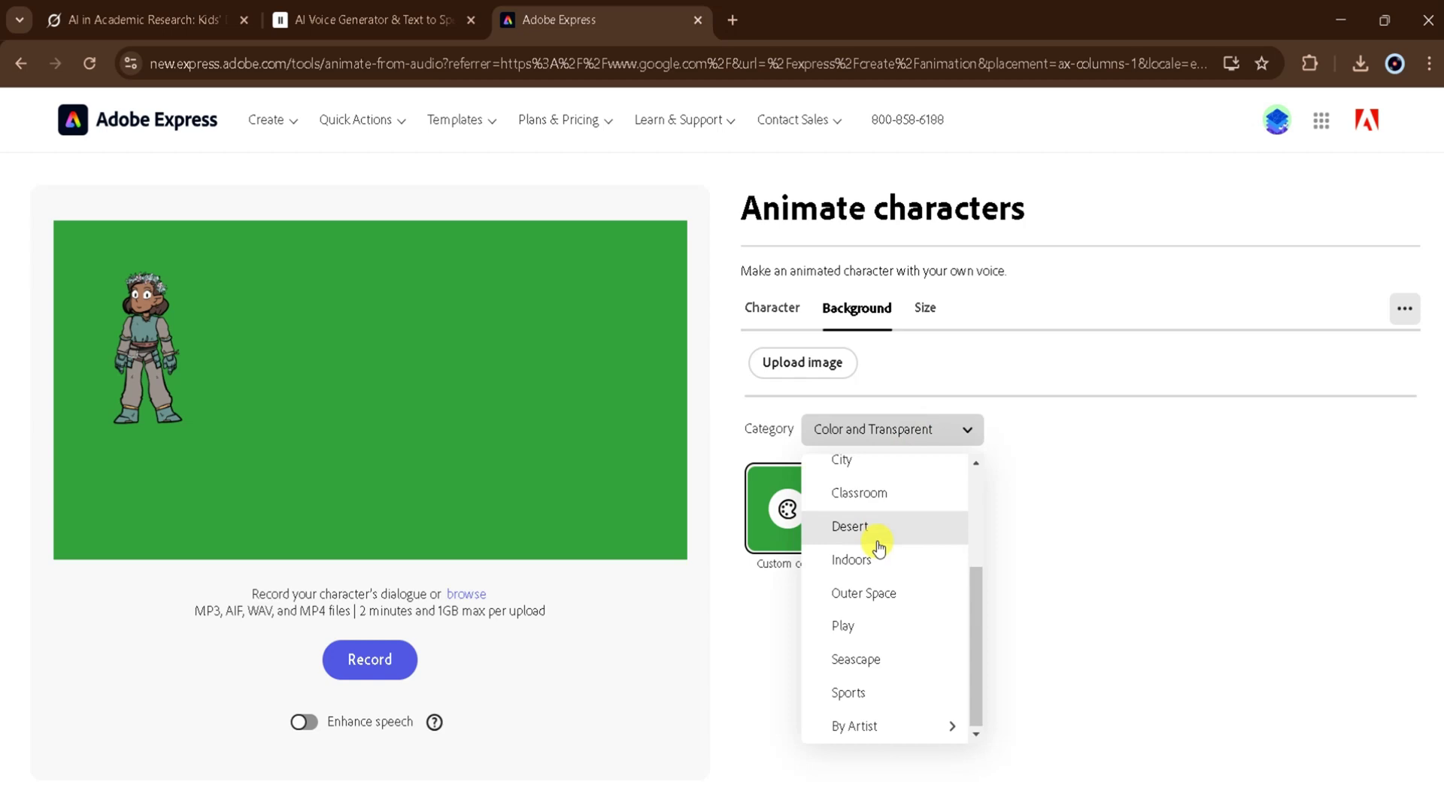
pyautogui.scroll(3, 879, 549)
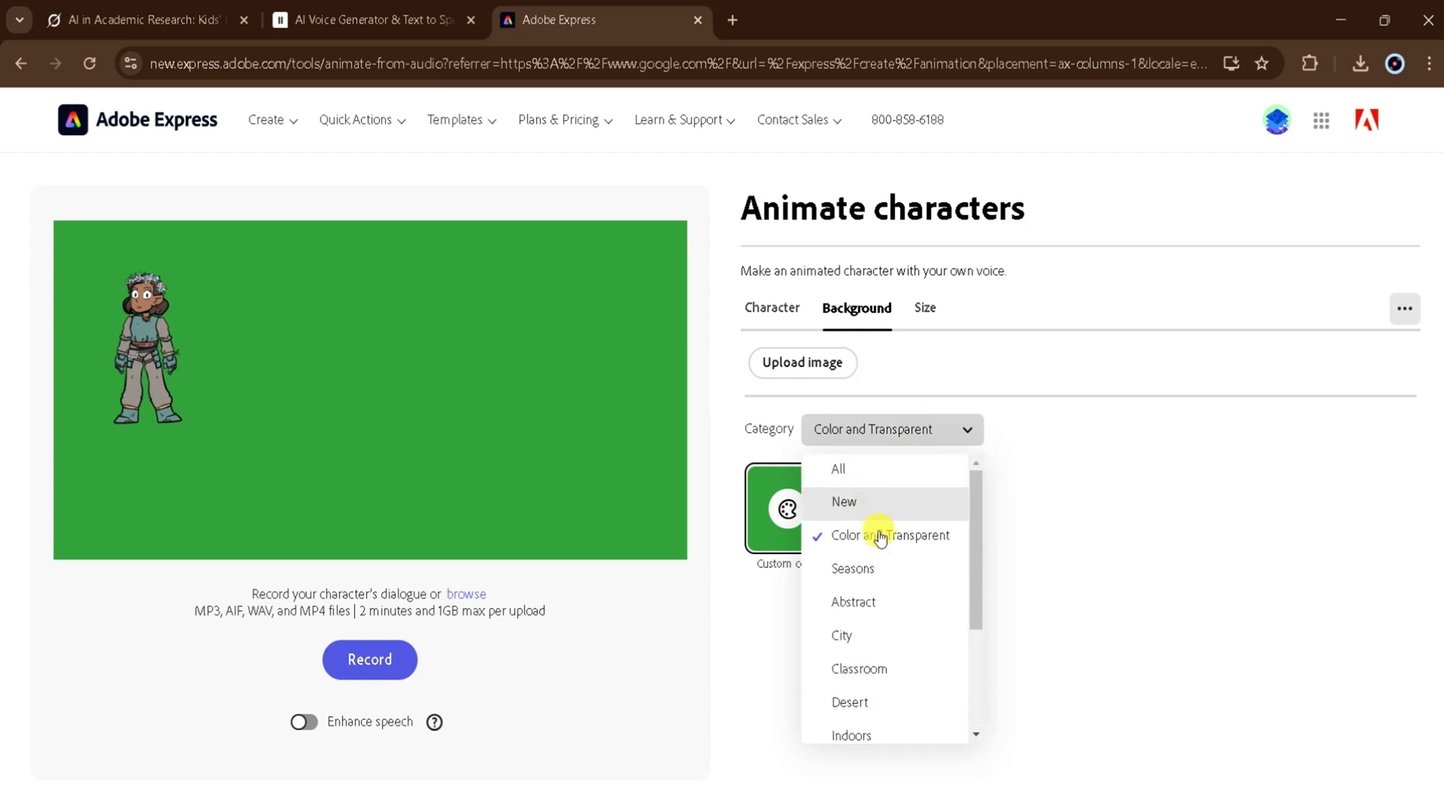
pyautogui.click(927, 309)
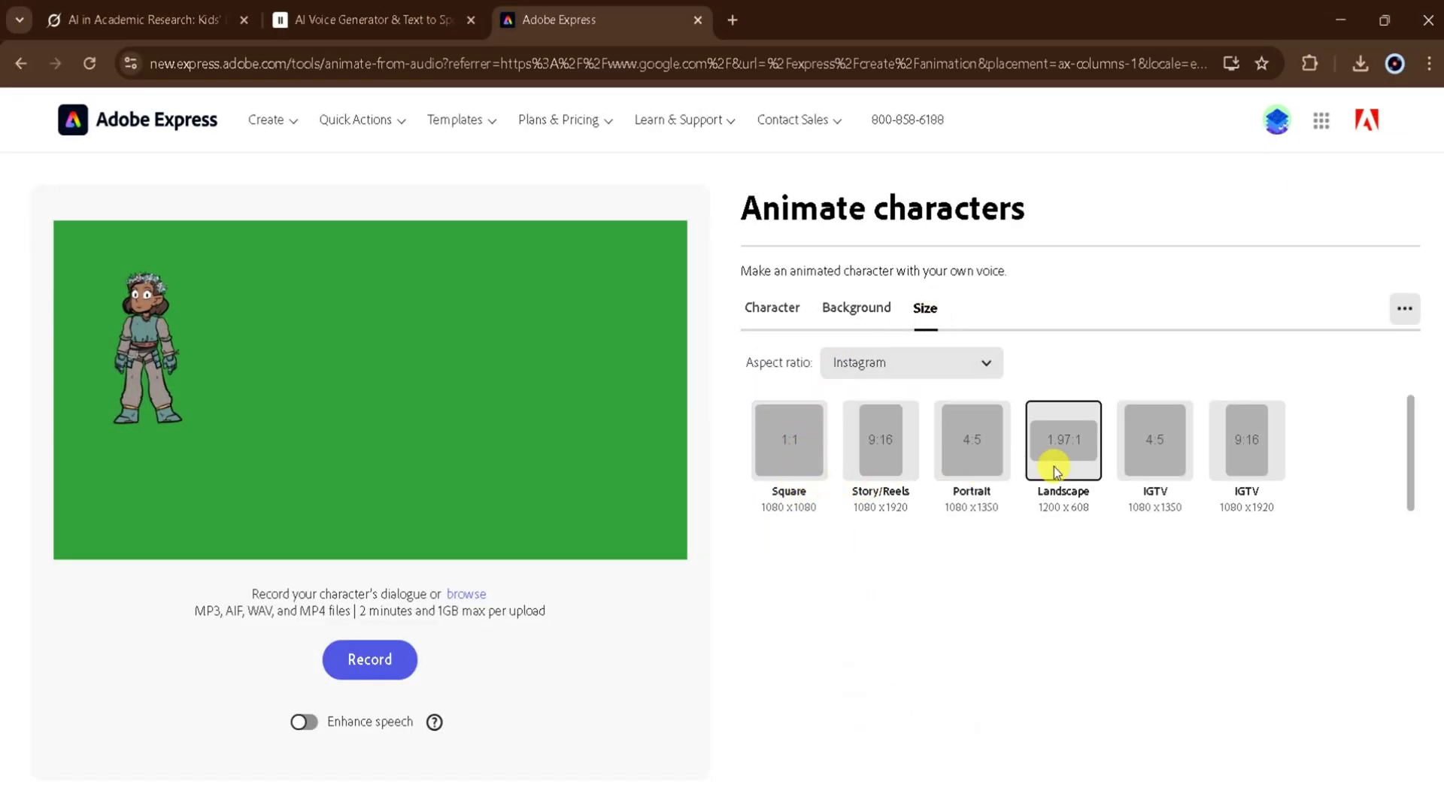
pyautogui.click(968, 368)
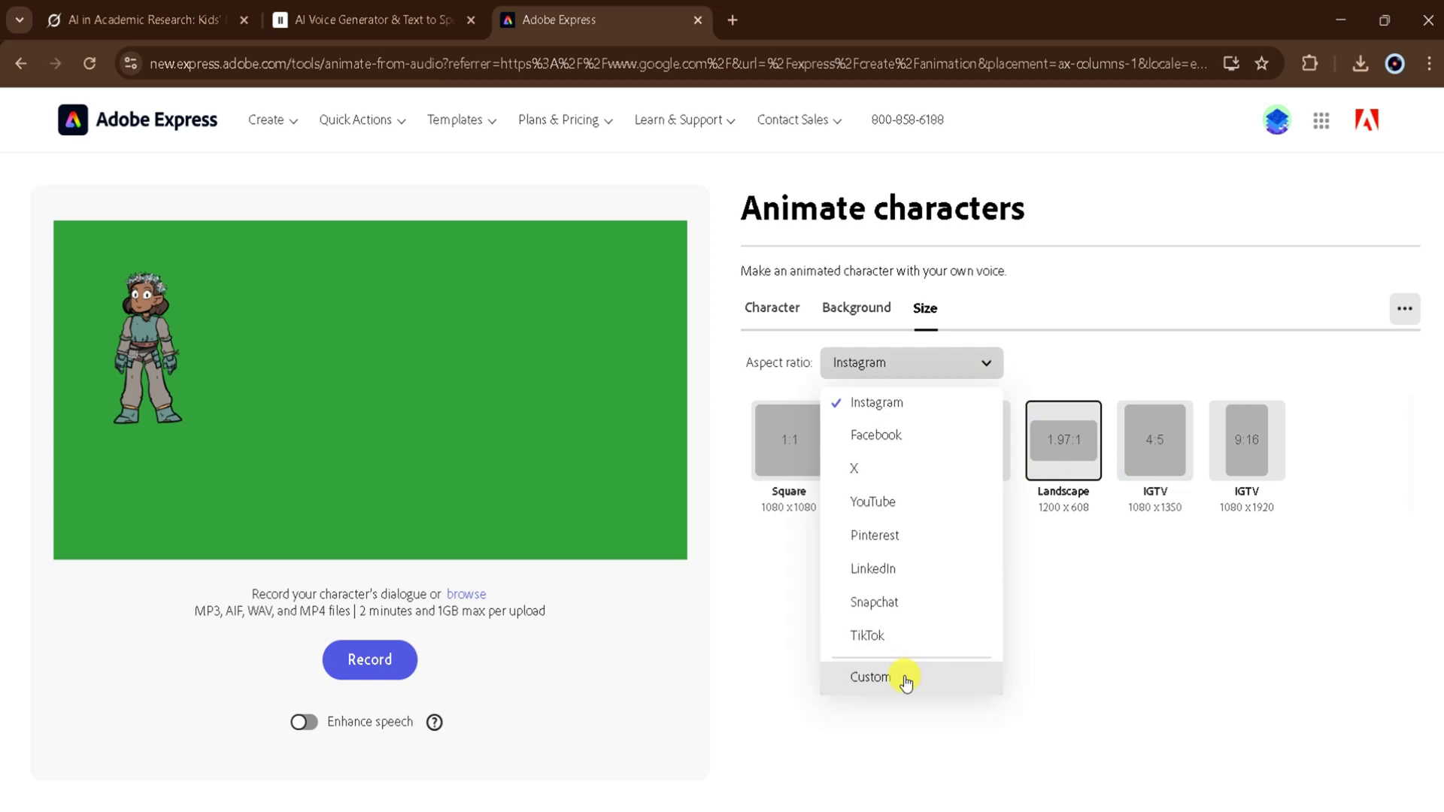
pyautogui.click(907, 676)
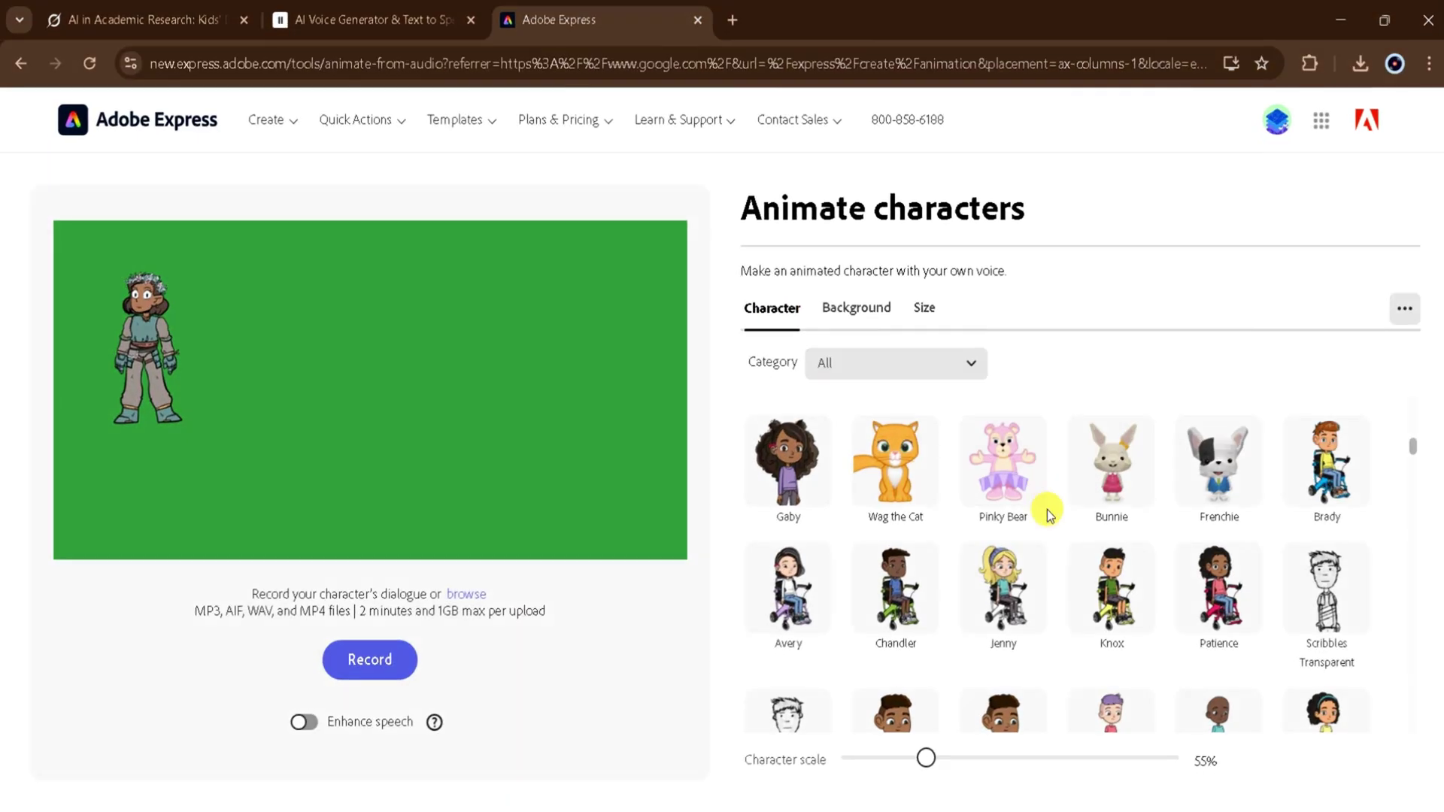
# Filter characters to Young People, choose Park, and drag him to the canvas's right edge
pyautogui.scroll(-7, 1048, 506)
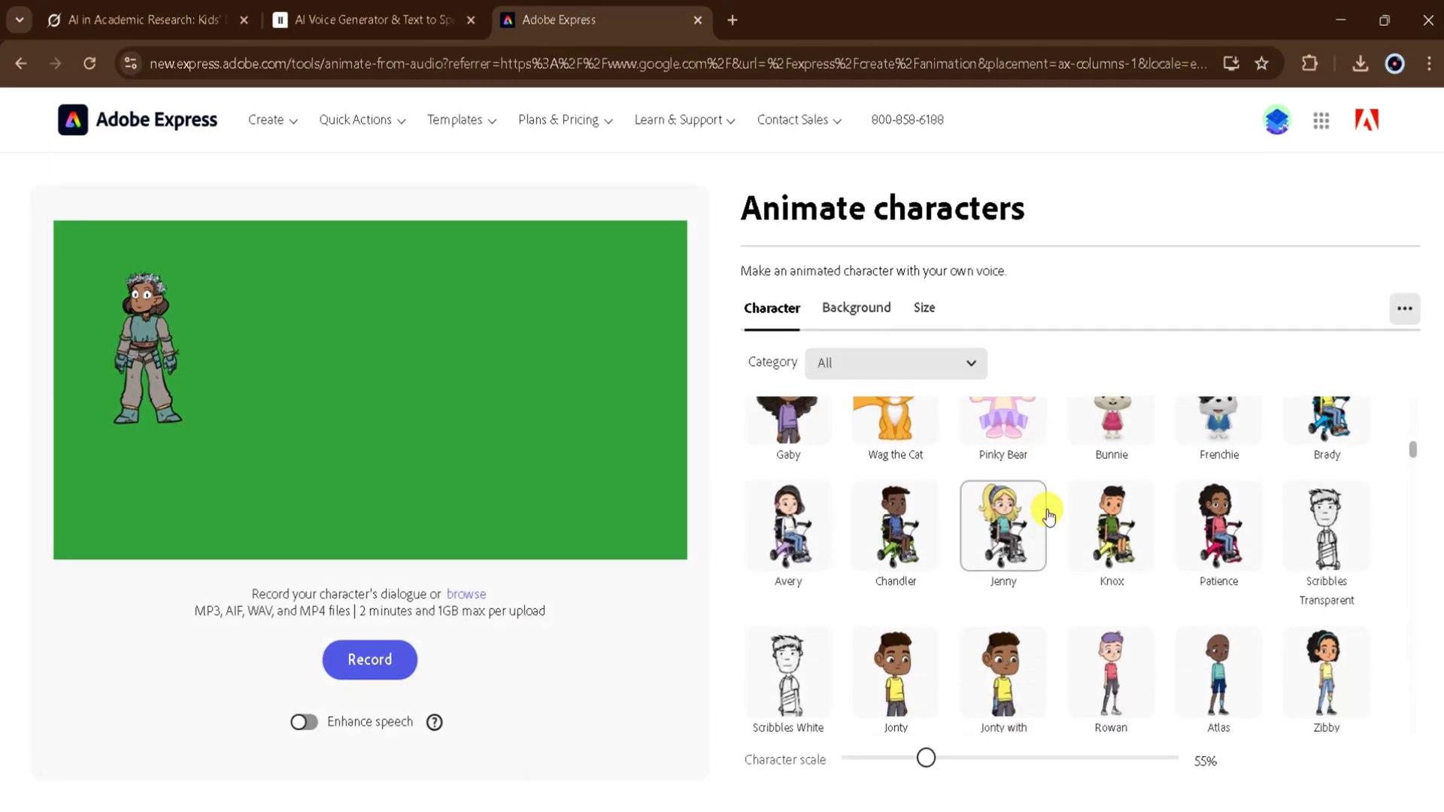
pyautogui.scroll(5, 993, 436)
pyautogui.click(939, 352)
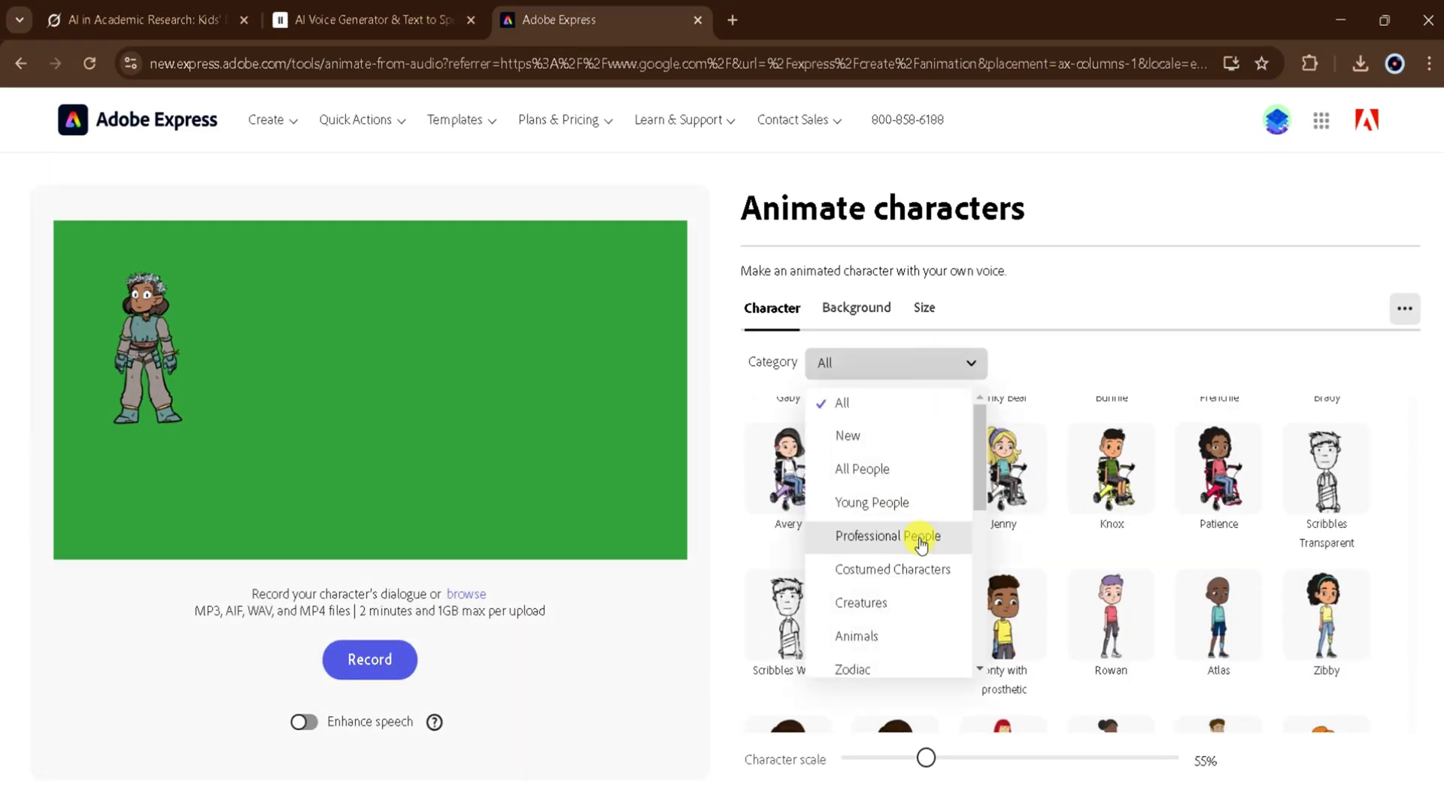
pyautogui.click(925, 499)
pyautogui.scroll(-3, 1113, 509)
pyautogui.scroll(-3, 1072, 539)
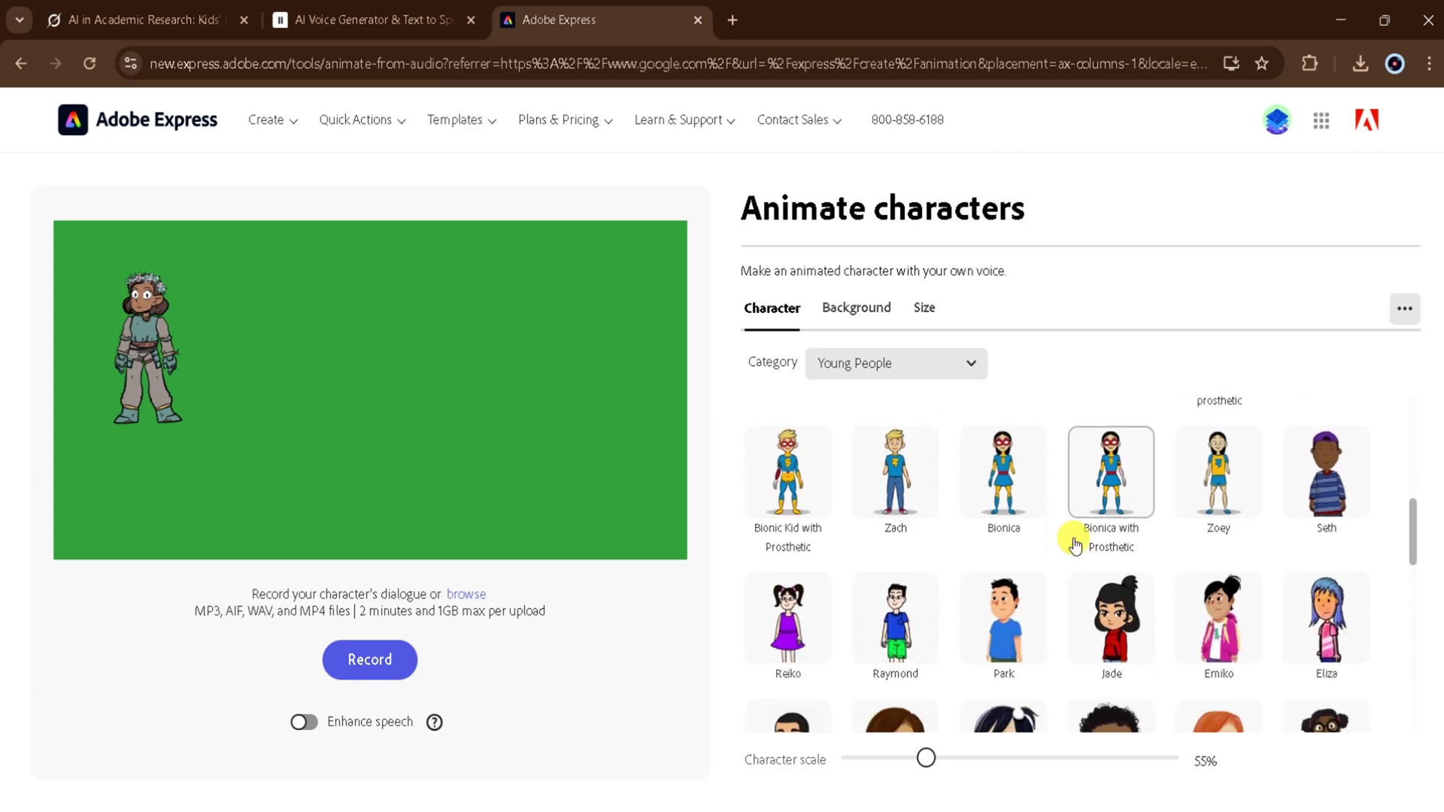
pyautogui.click(1008, 551)
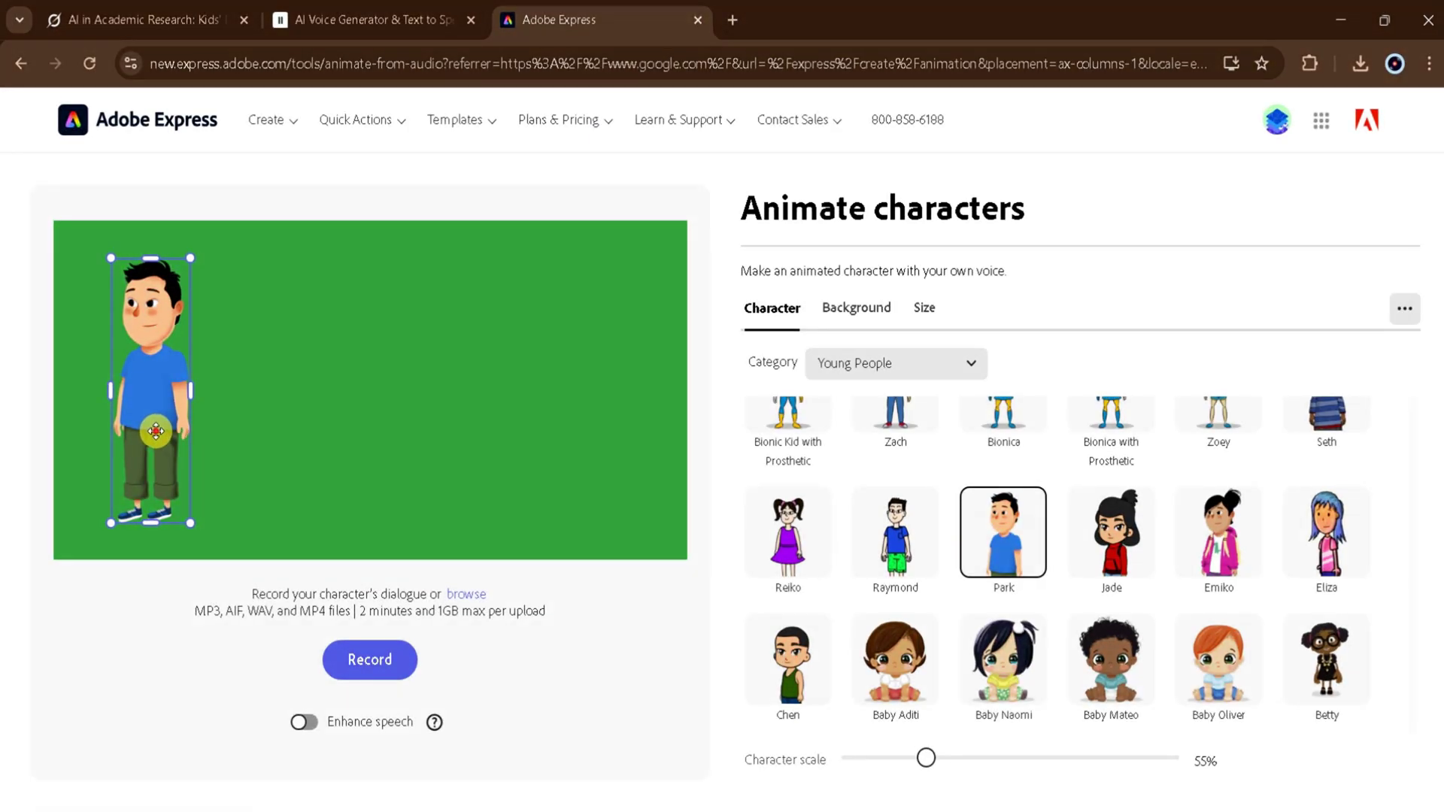
pyautogui.moveTo(151, 429); pyautogui.dragTo(614, 436)
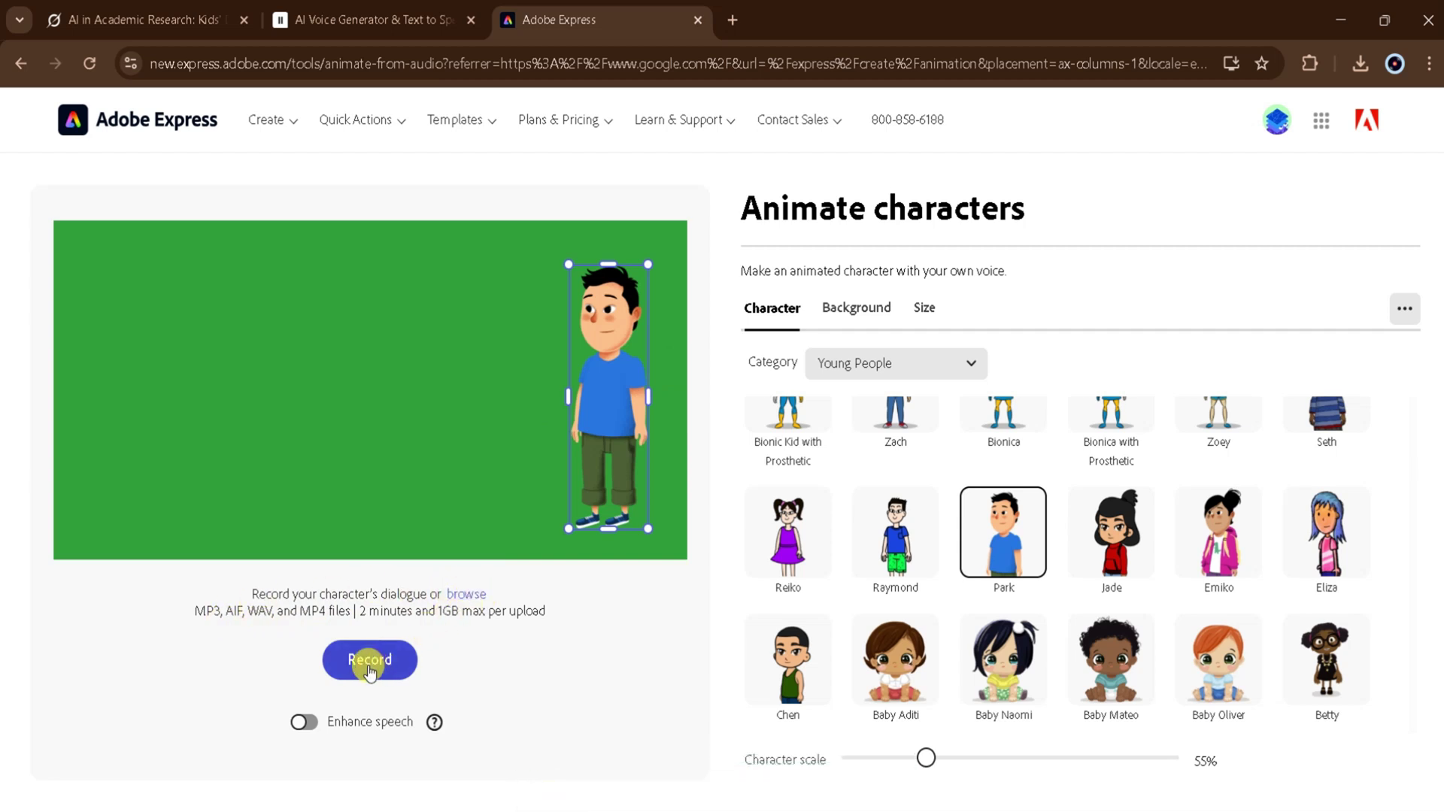
# Upload the L 1 audio from Downloads as Park's dialogue
pyautogui.click(468, 598)
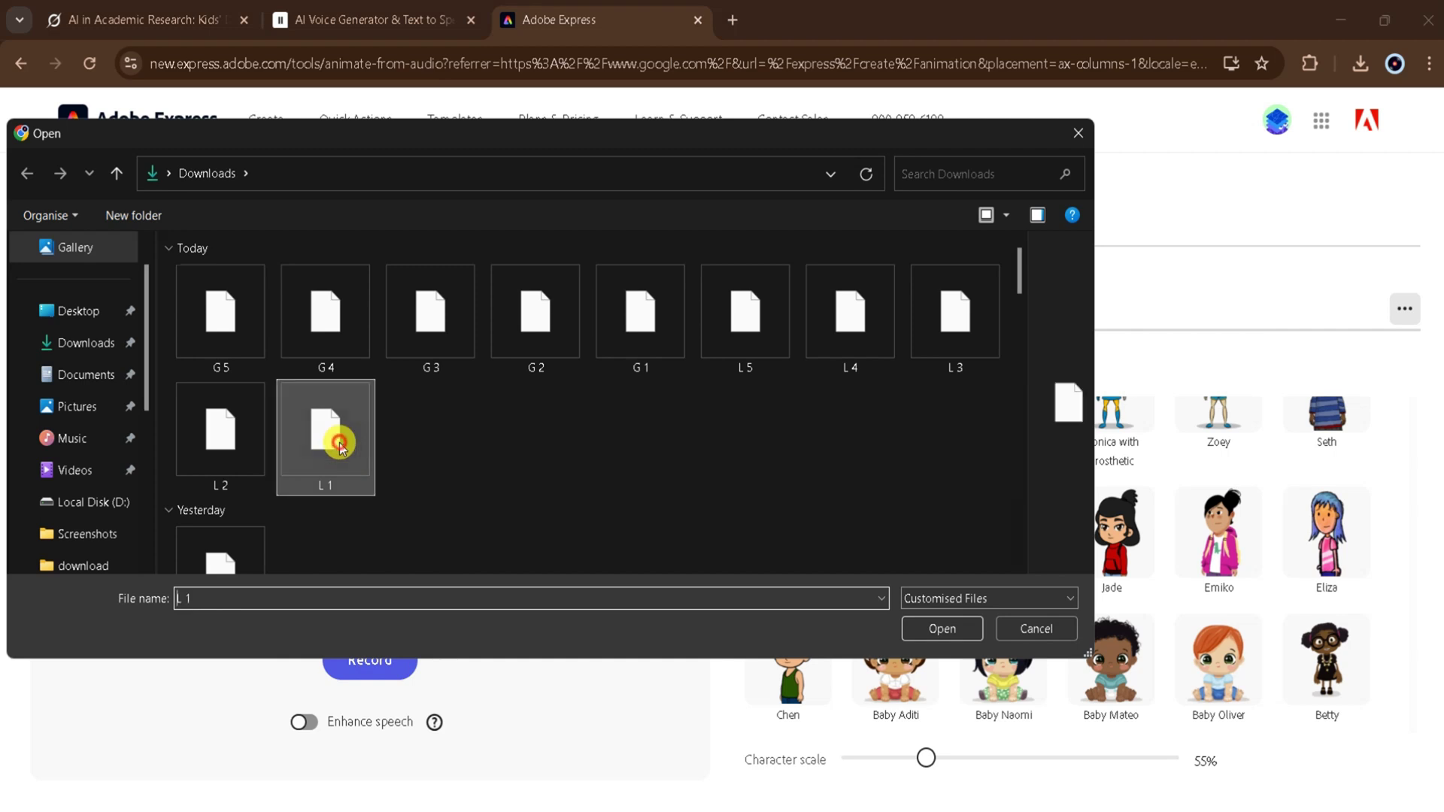
pyautogui.click(932, 630)
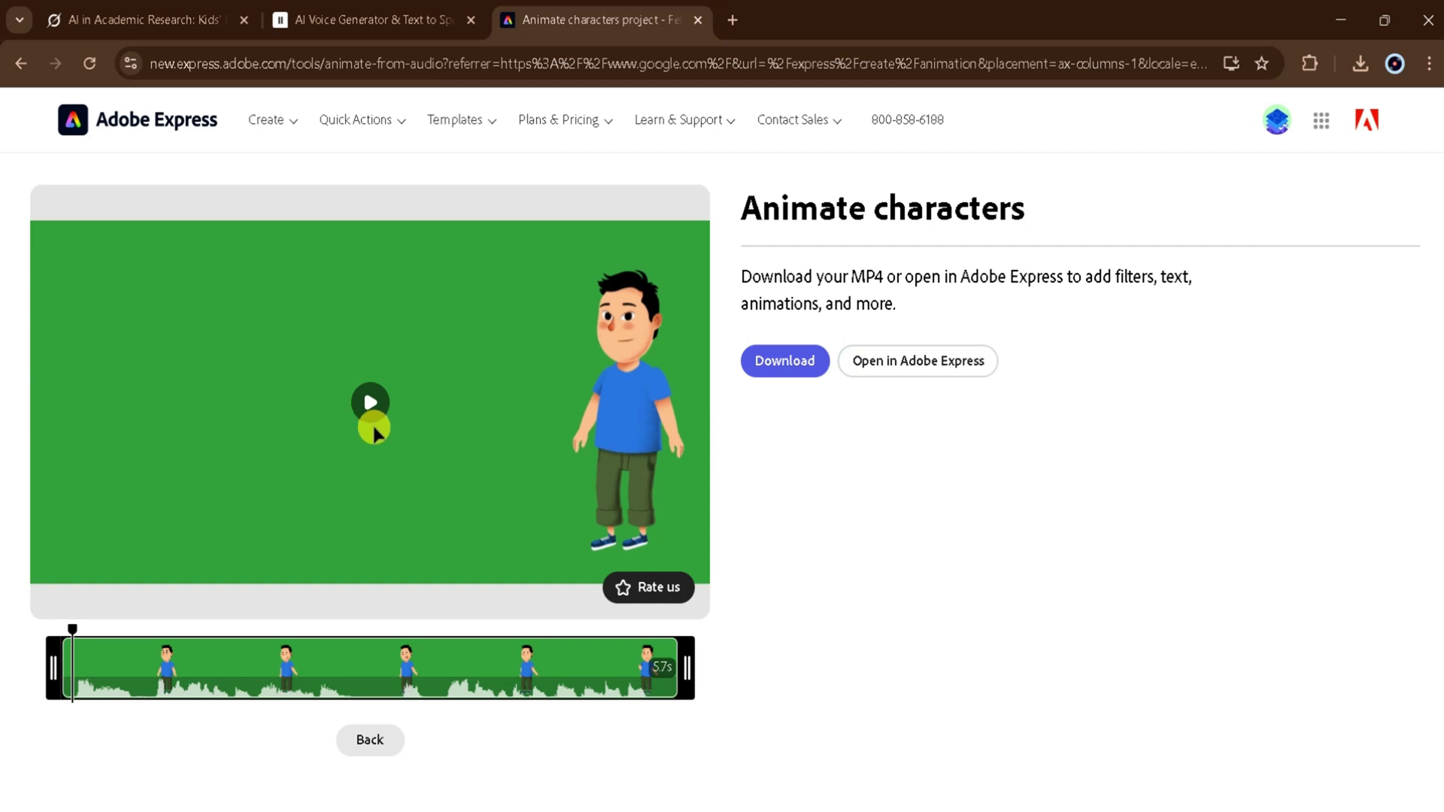
# Play the 57s Park preview, download it as MP4, and dismiss the completion message
pyautogui.click(386, 412)
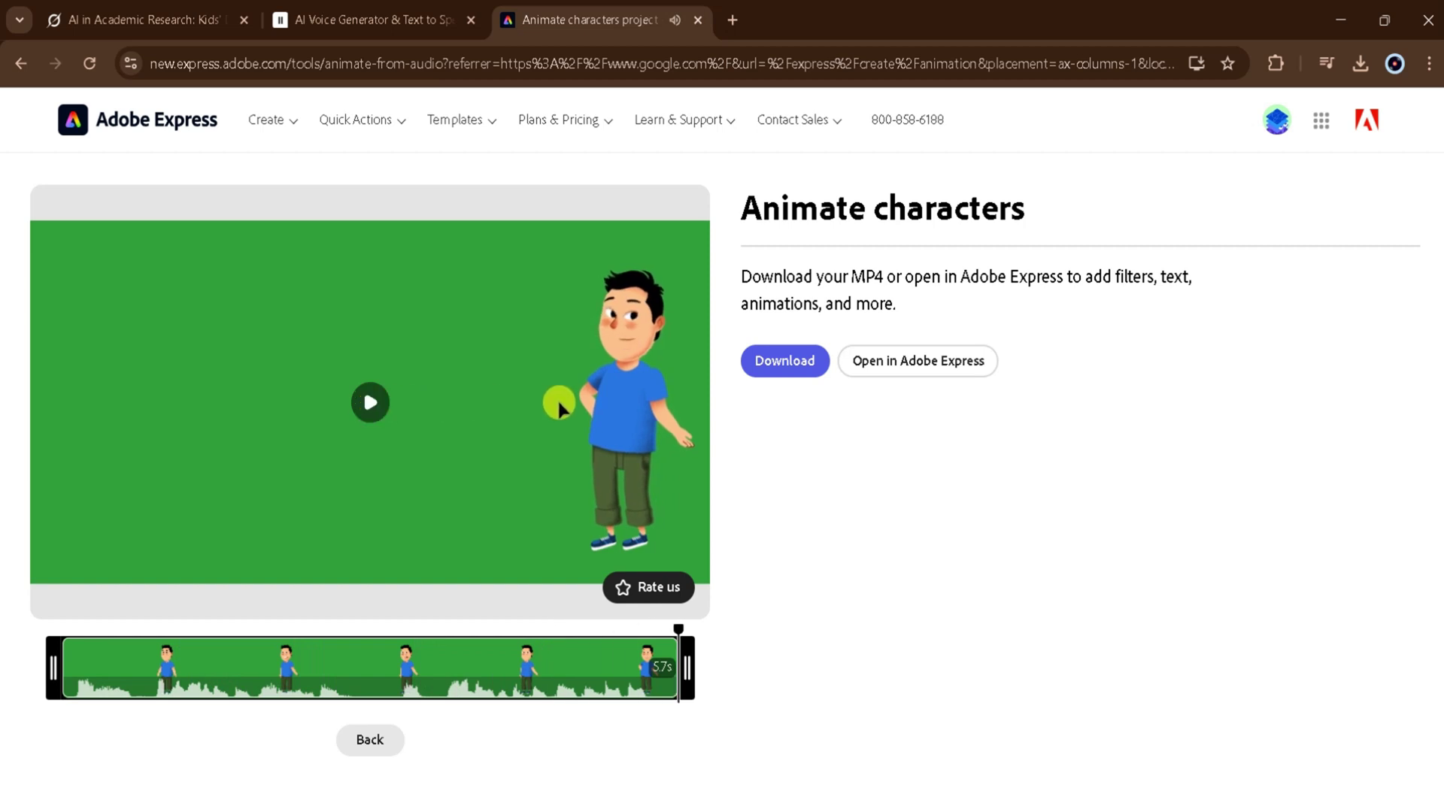
pyautogui.click(777, 371)
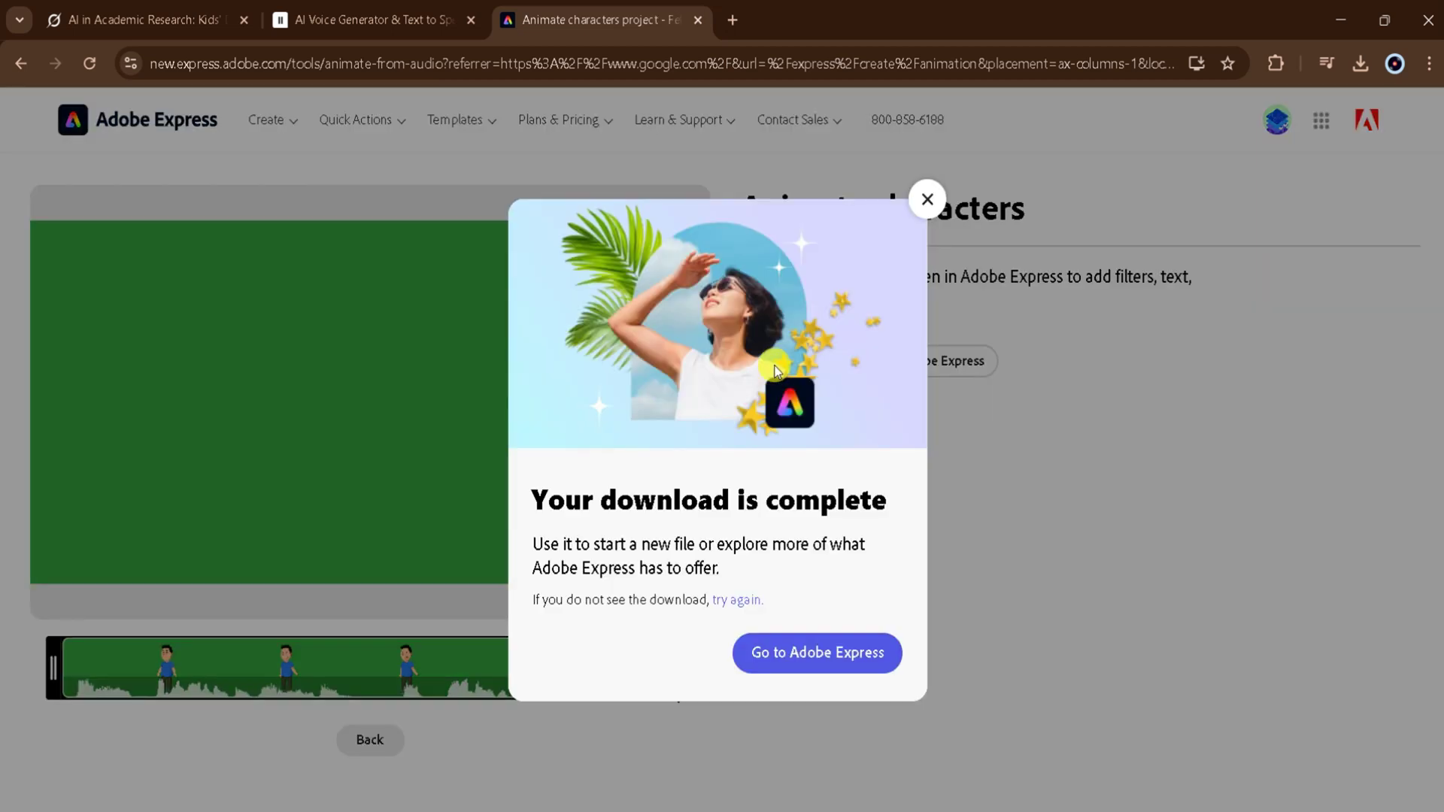
pyautogui.click(927, 201)
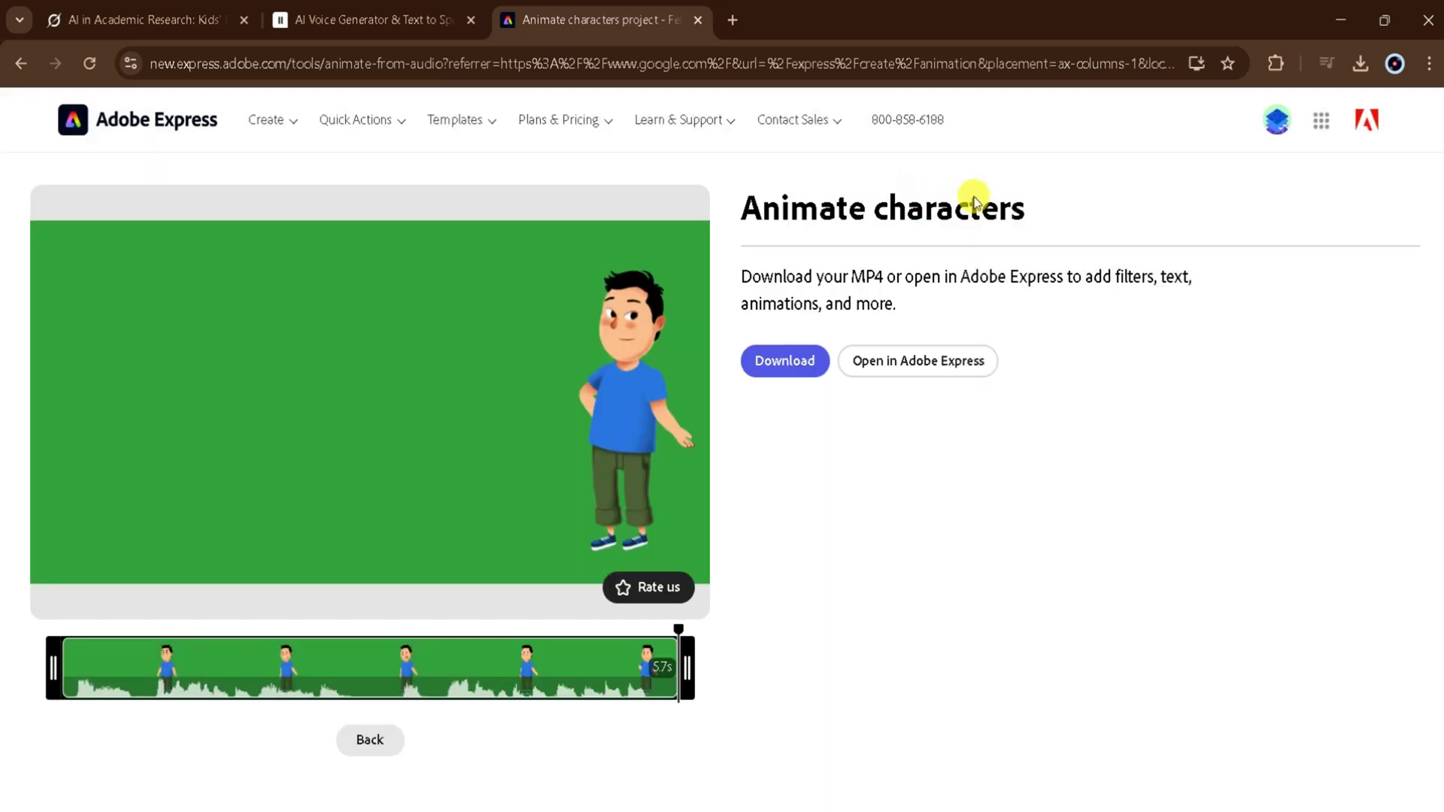
# Go back, upload the C 1 audio for Park, and play the new 9.2s preview
pyautogui.click(370, 740)
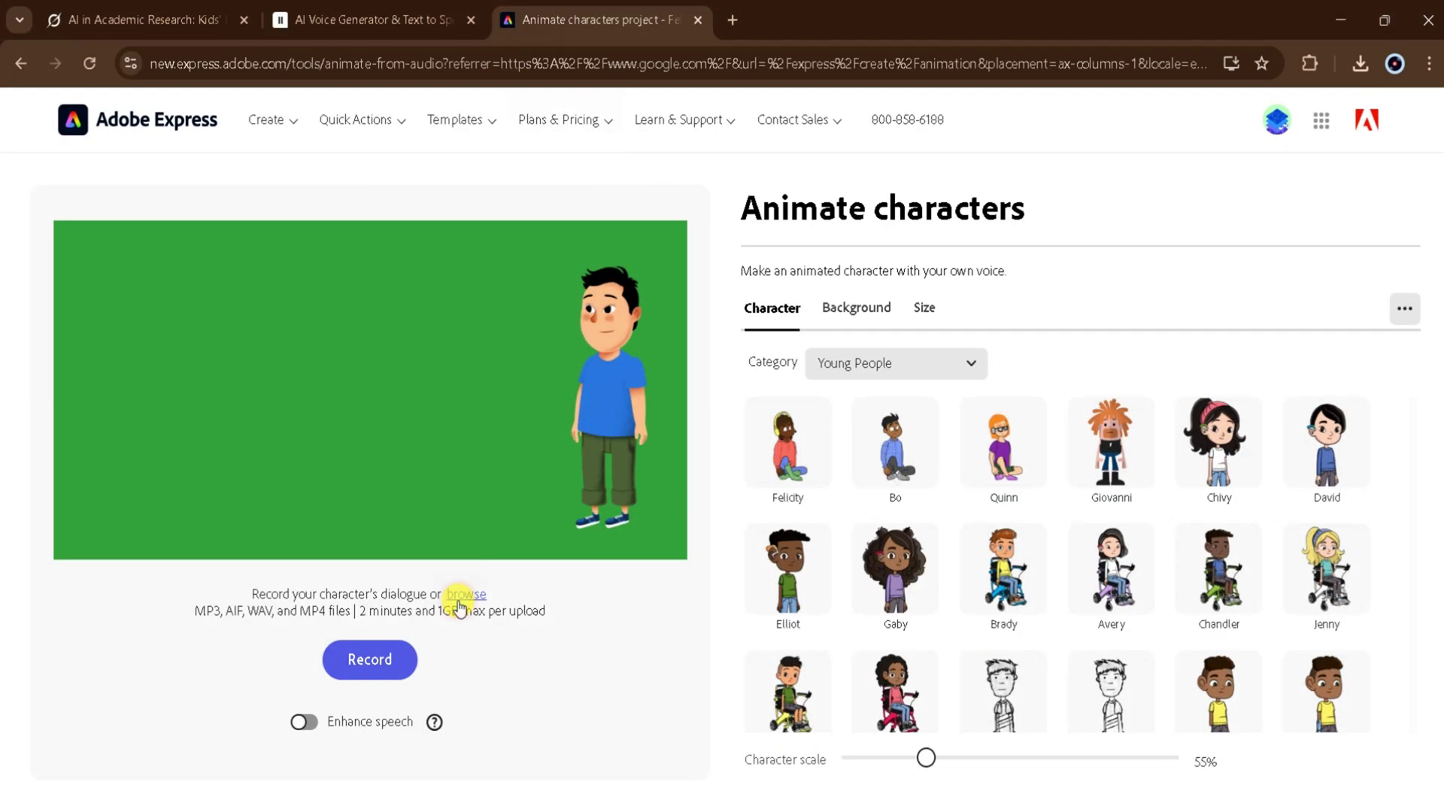
pyautogui.click(459, 598)
pyautogui.scroll(-5, 661, 498)
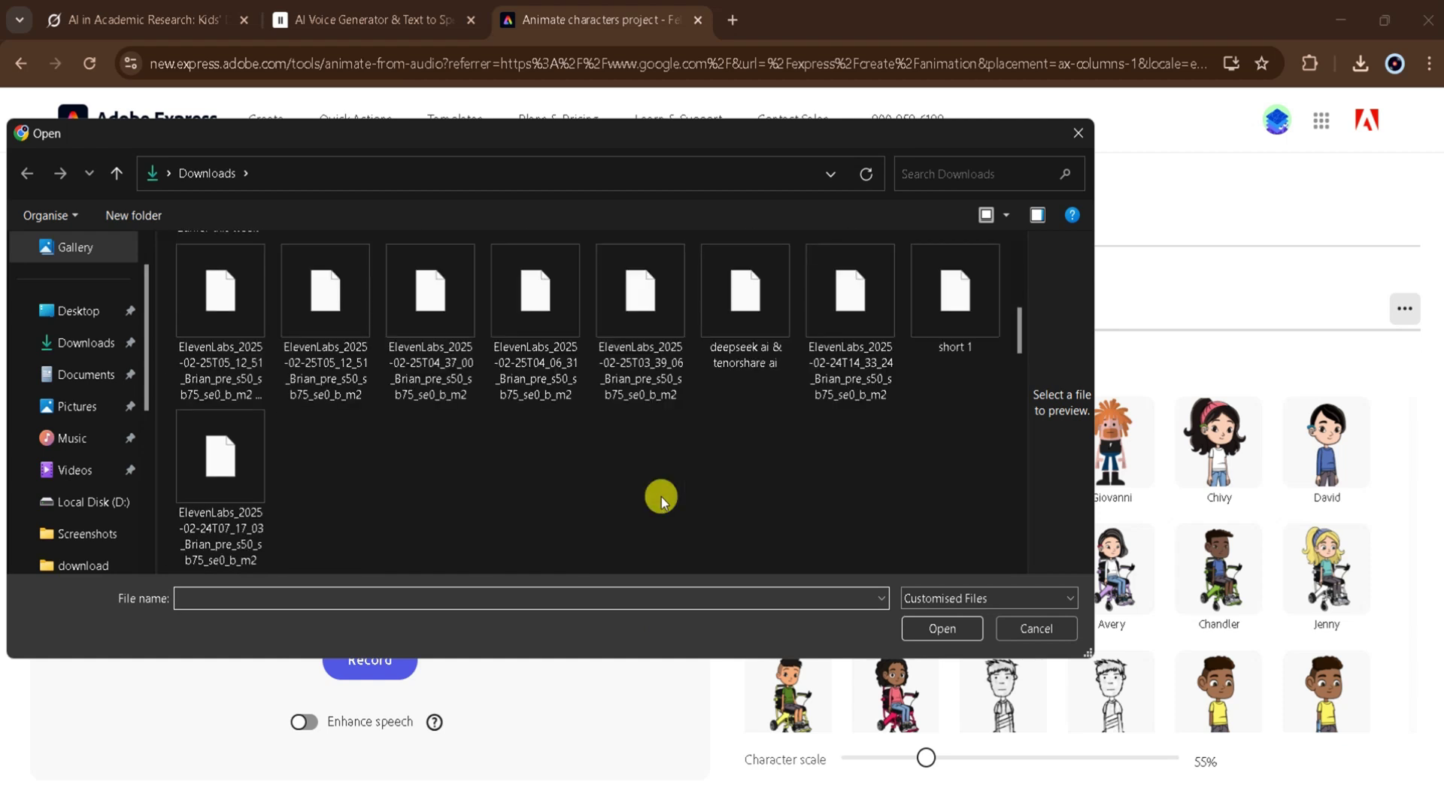
pyautogui.scroll(-3, 661, 498)
pyautogui.scroll(-3, 661, 498)
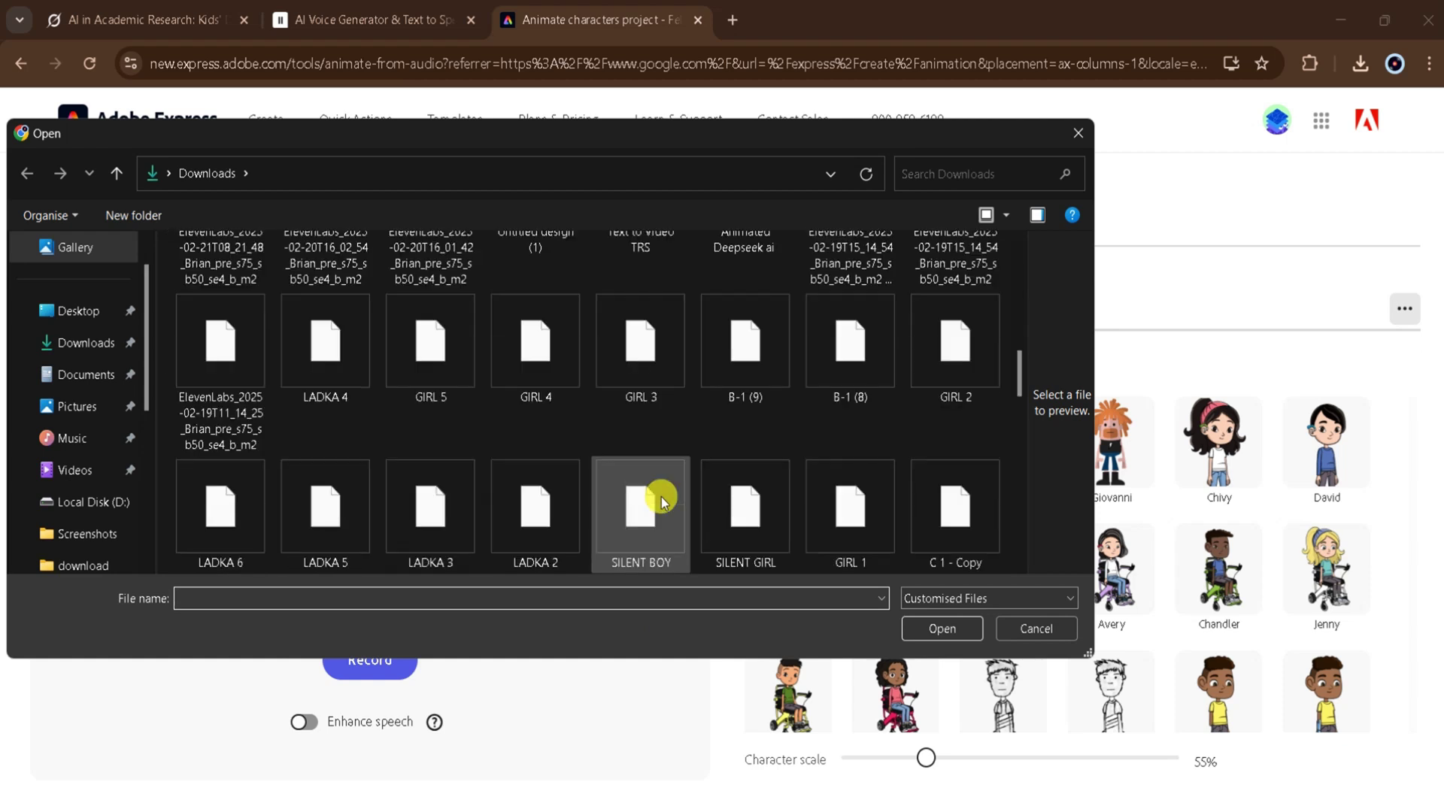
pyautogui.scroll(-2, 661, 497)
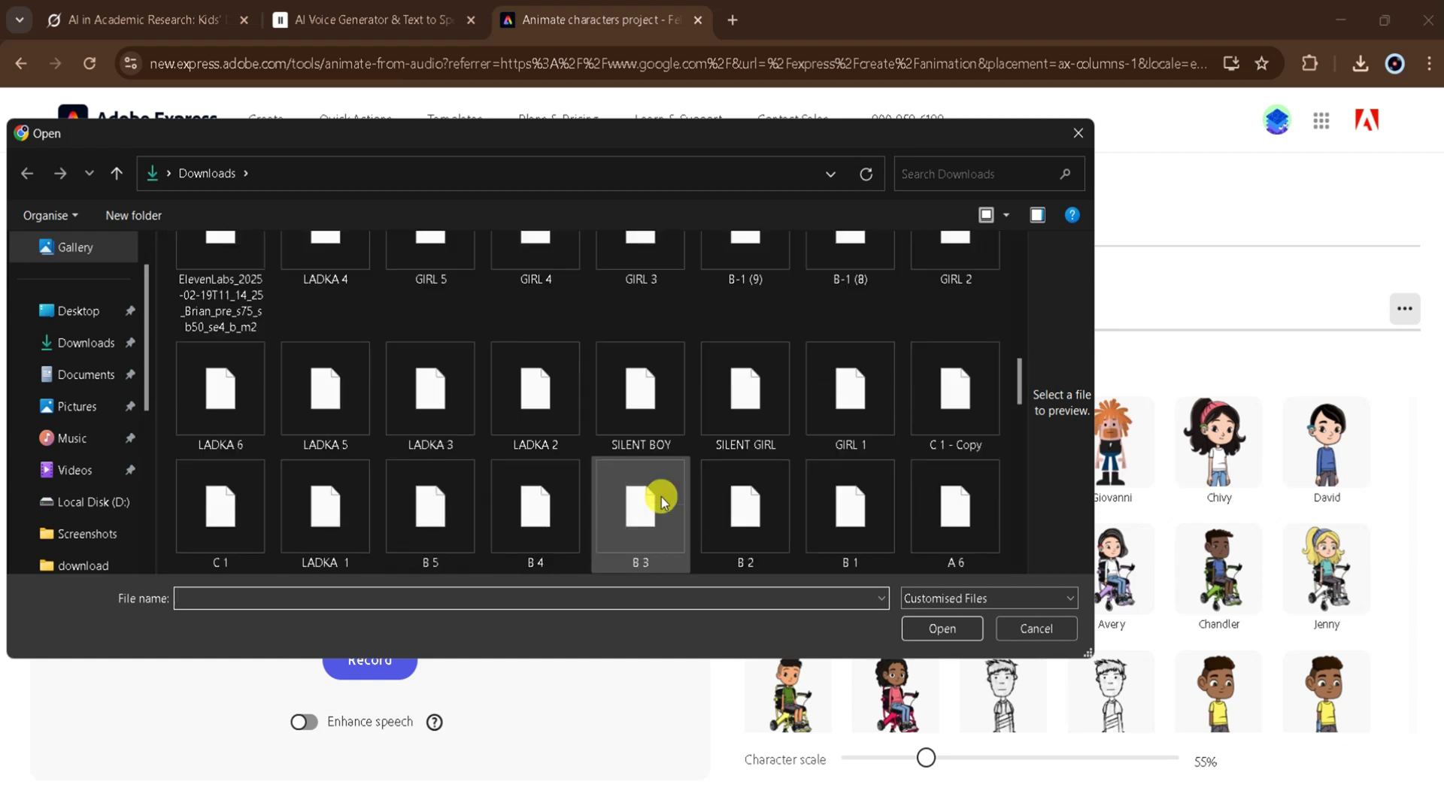
pyautogui.click(219, 535)
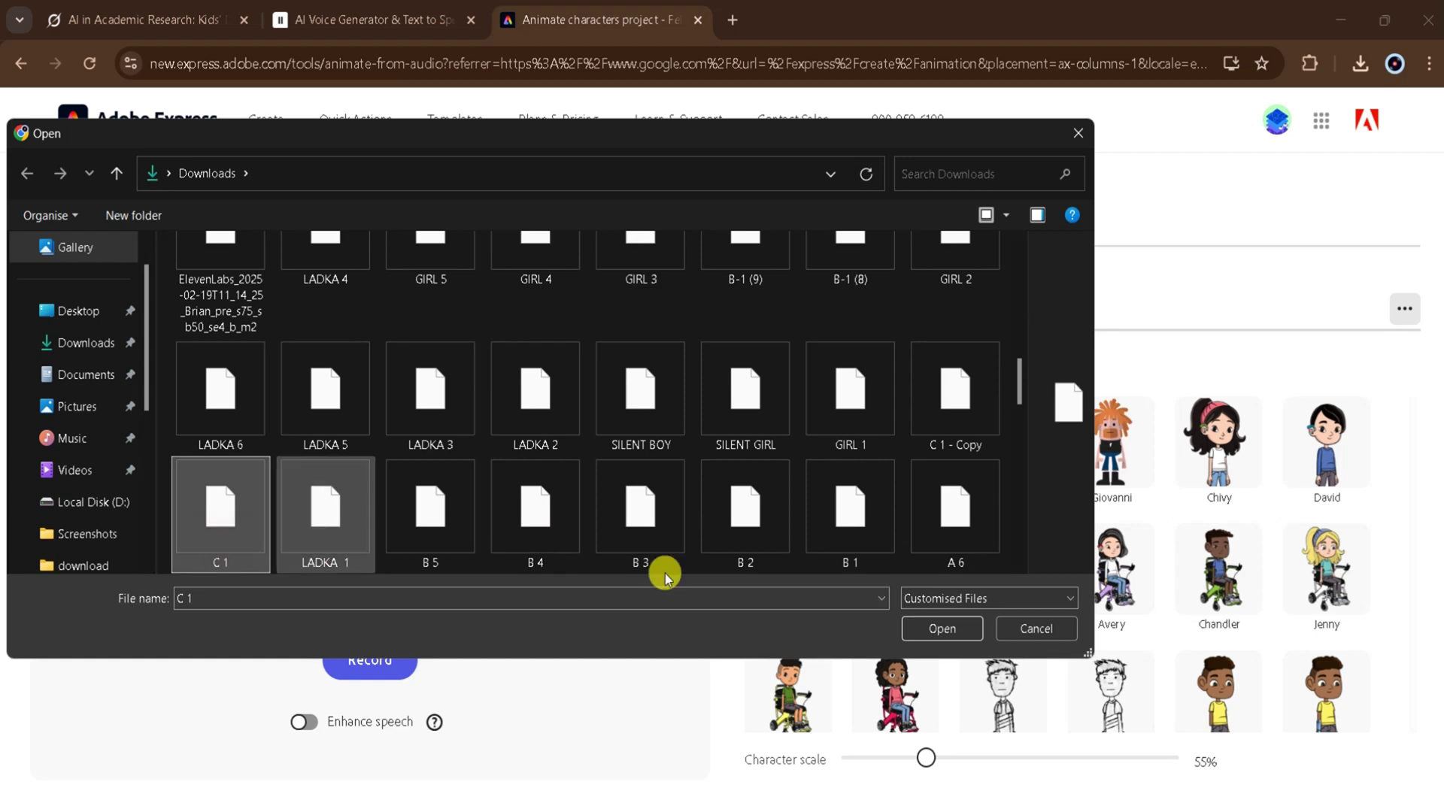
pyautogui.click(960, 631)
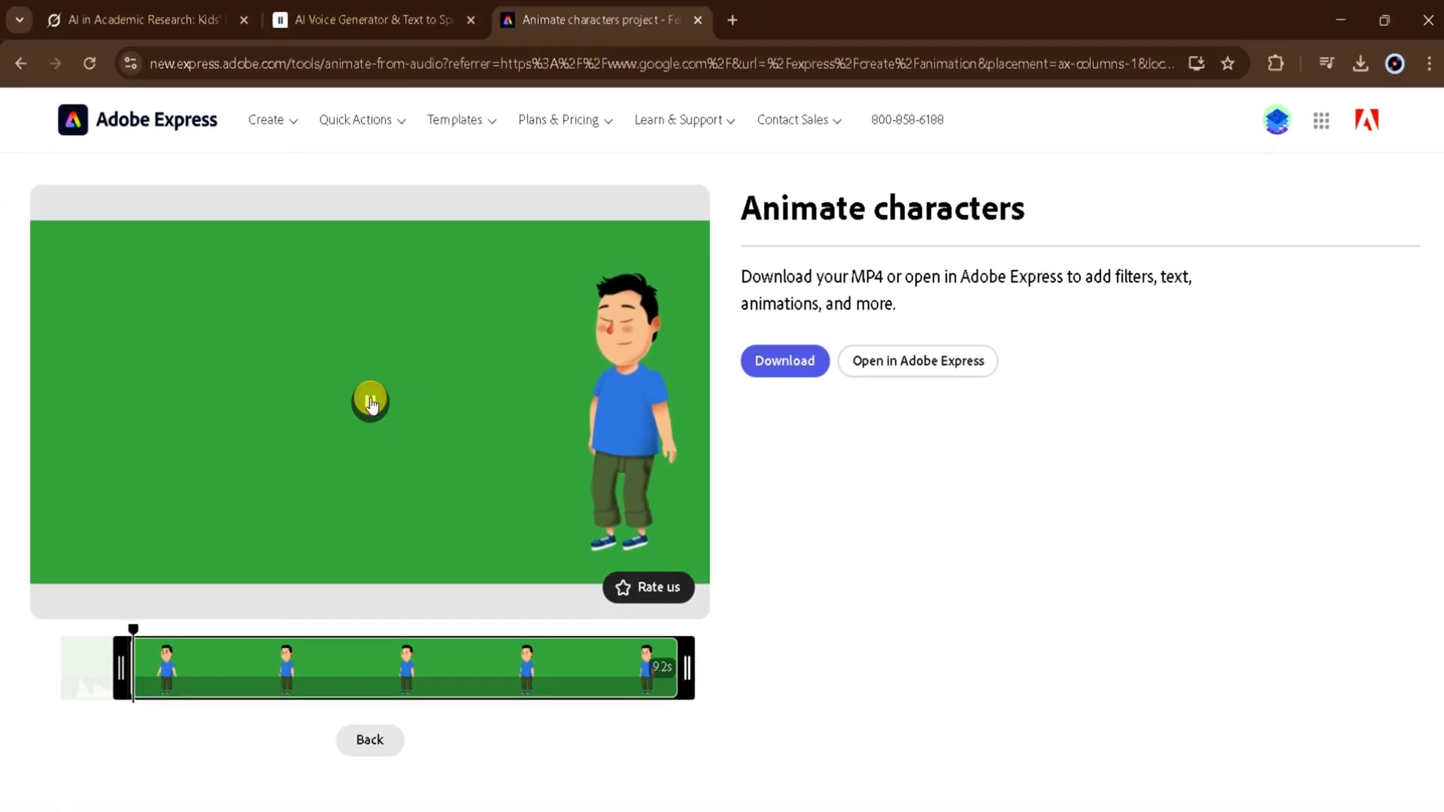
pyautogui.click(370, 403)
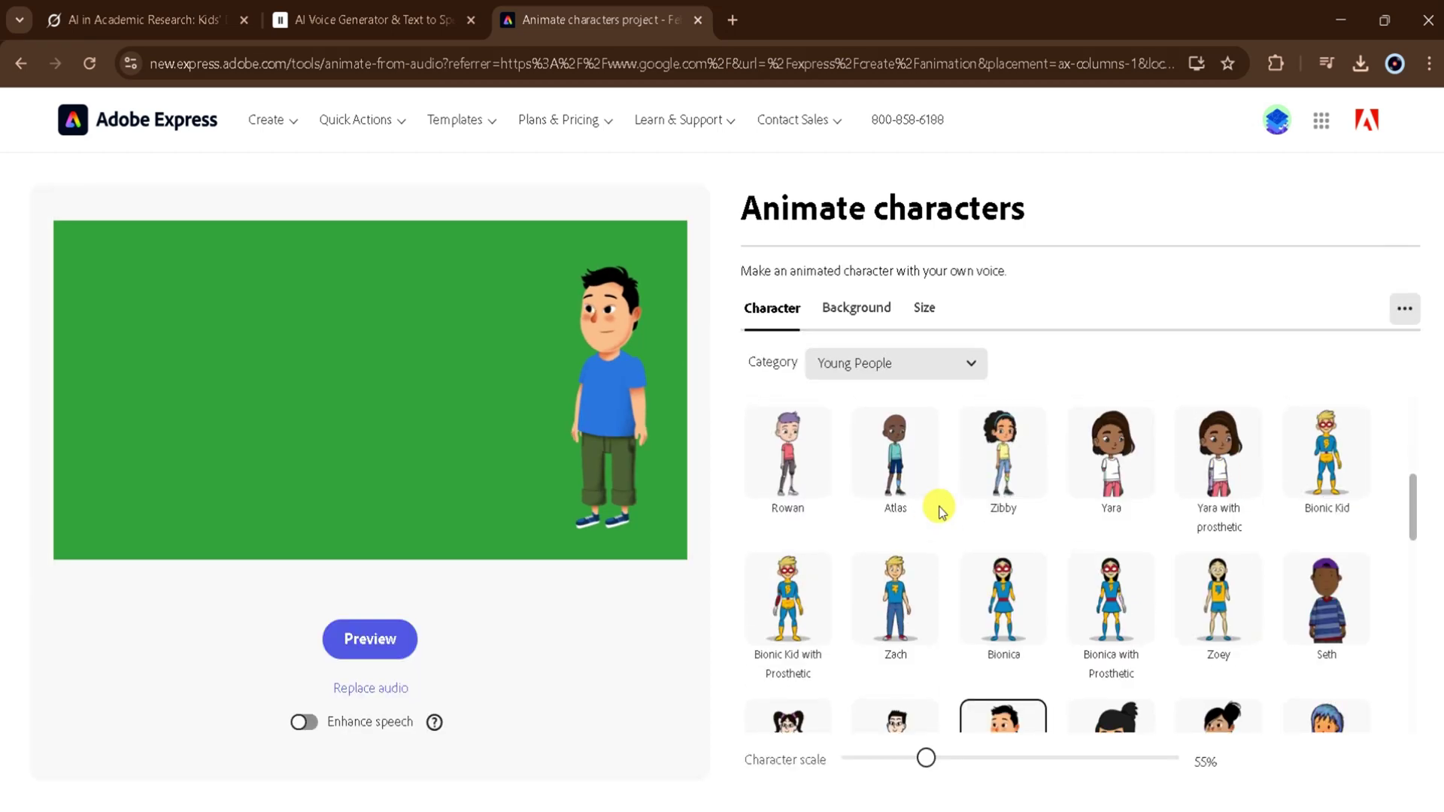
pyautogui.scroll(-5, 940, 507)
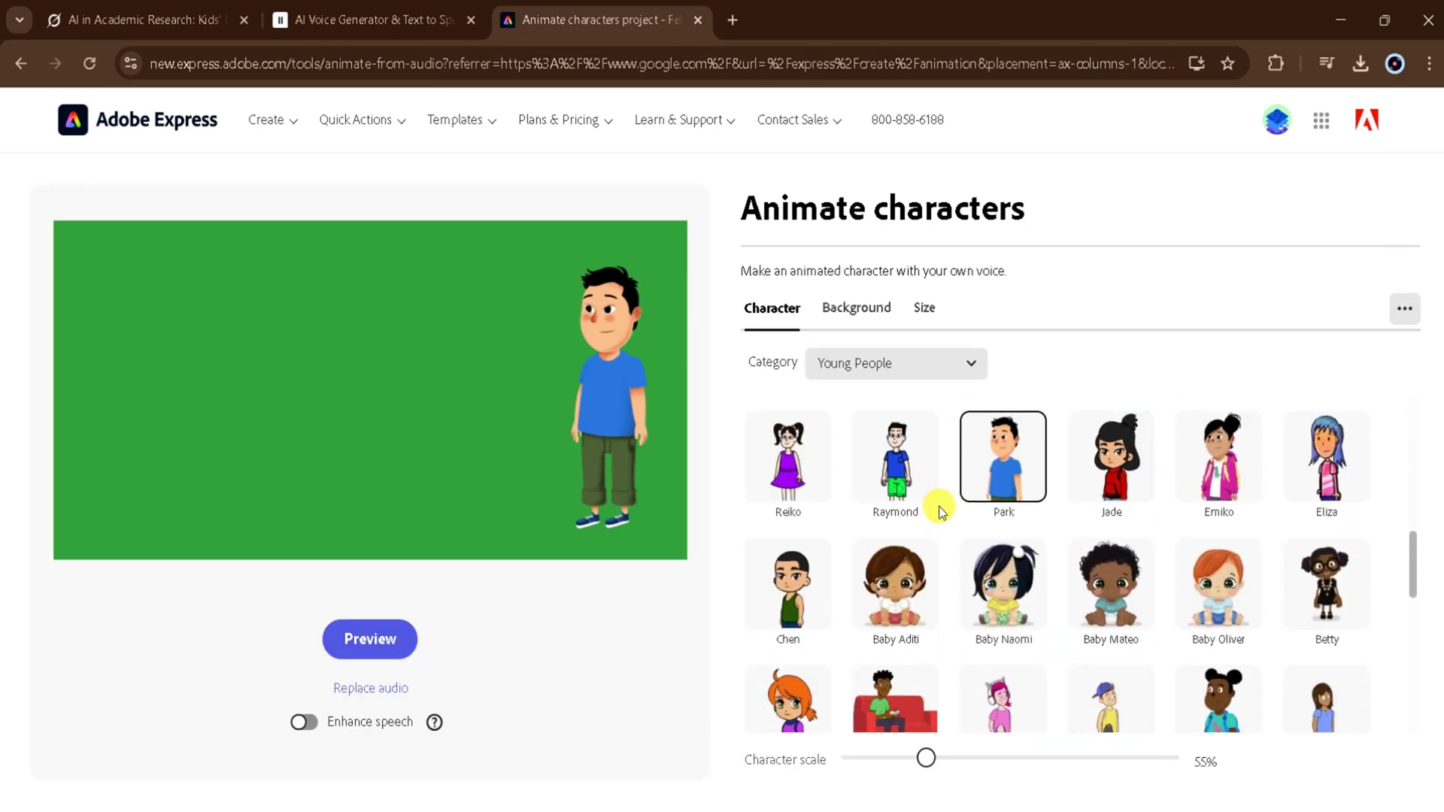
# Replace Park with the girl character Chivy and move her to the canvas's left
pyautogui.scroll(-10, 939, 507)
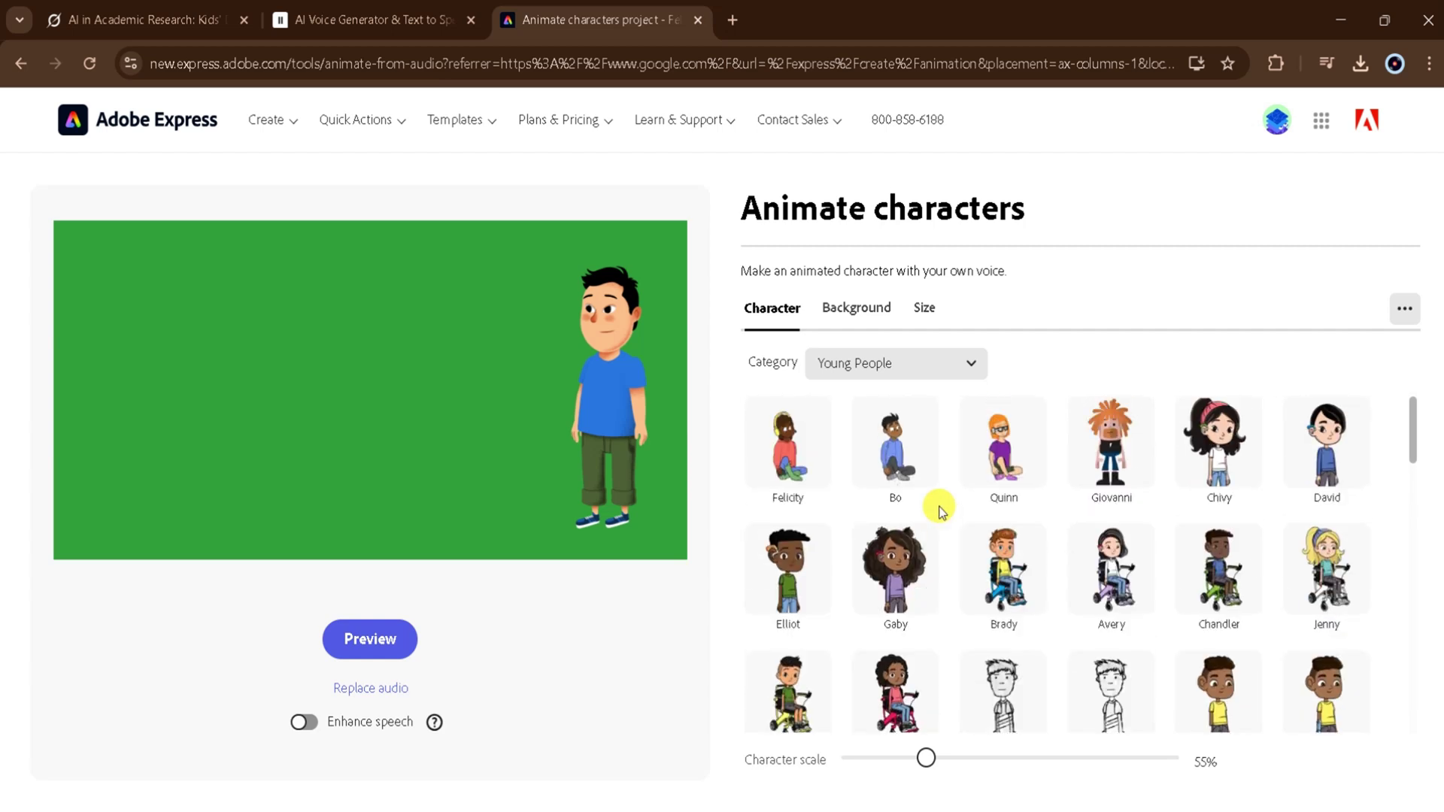
pyautogui.click(1211, 460)
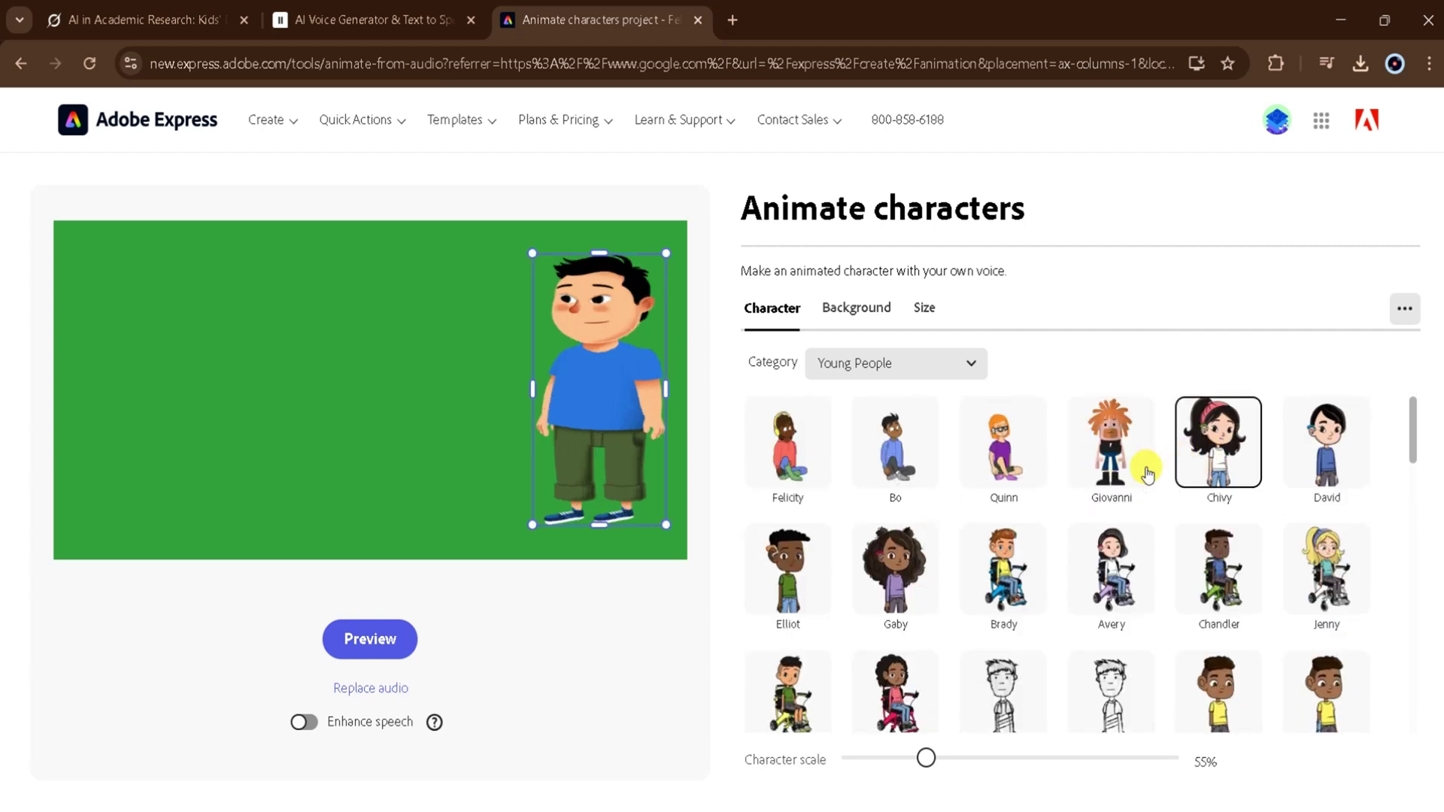
pyautogui.moveTo(608, 417); pyautogui.dragTo(149, 419)
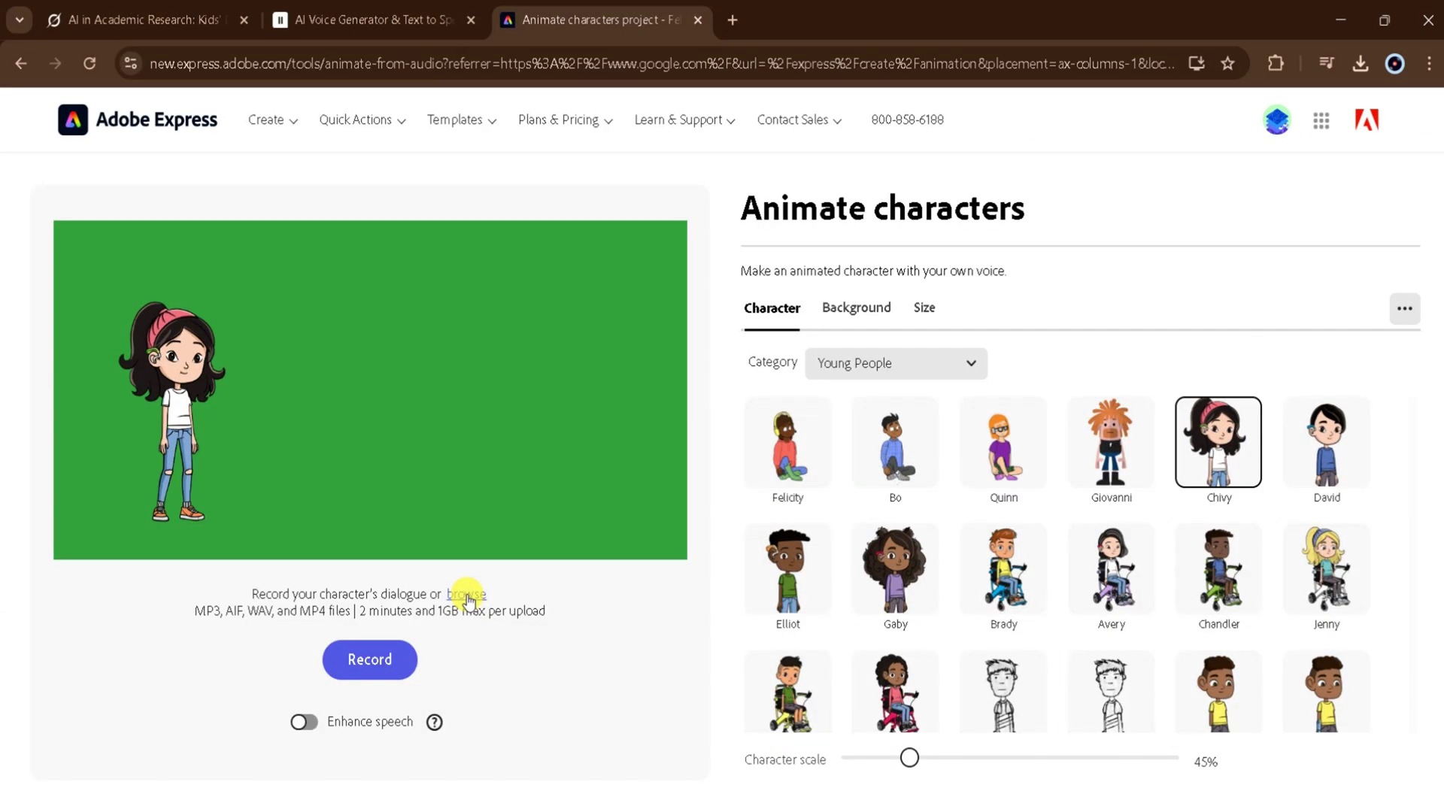
# Upload the G 1 audio to generate Chivy's 8.4s animation
pyautogui.click(467, 594)
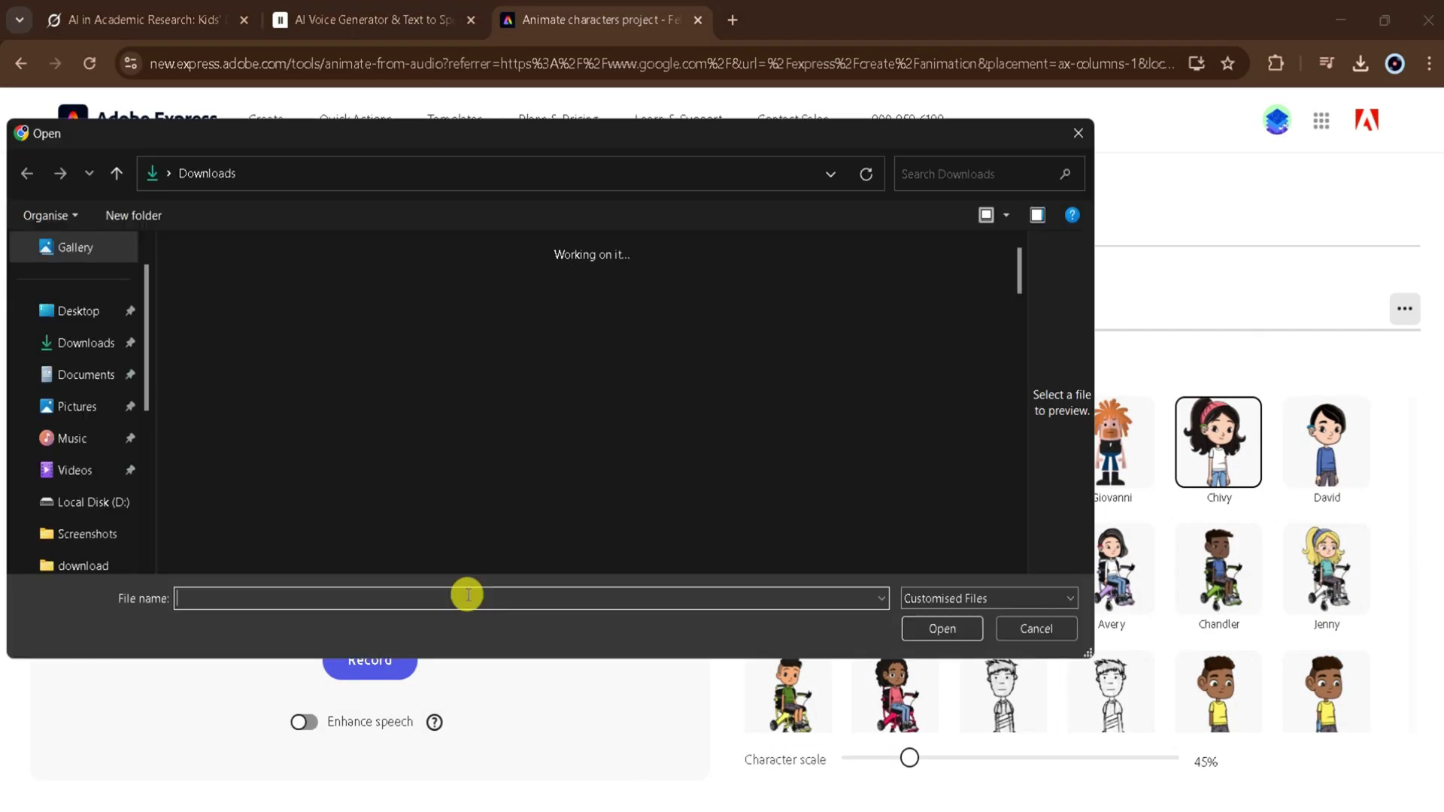
pyautogui.click(429, 450)
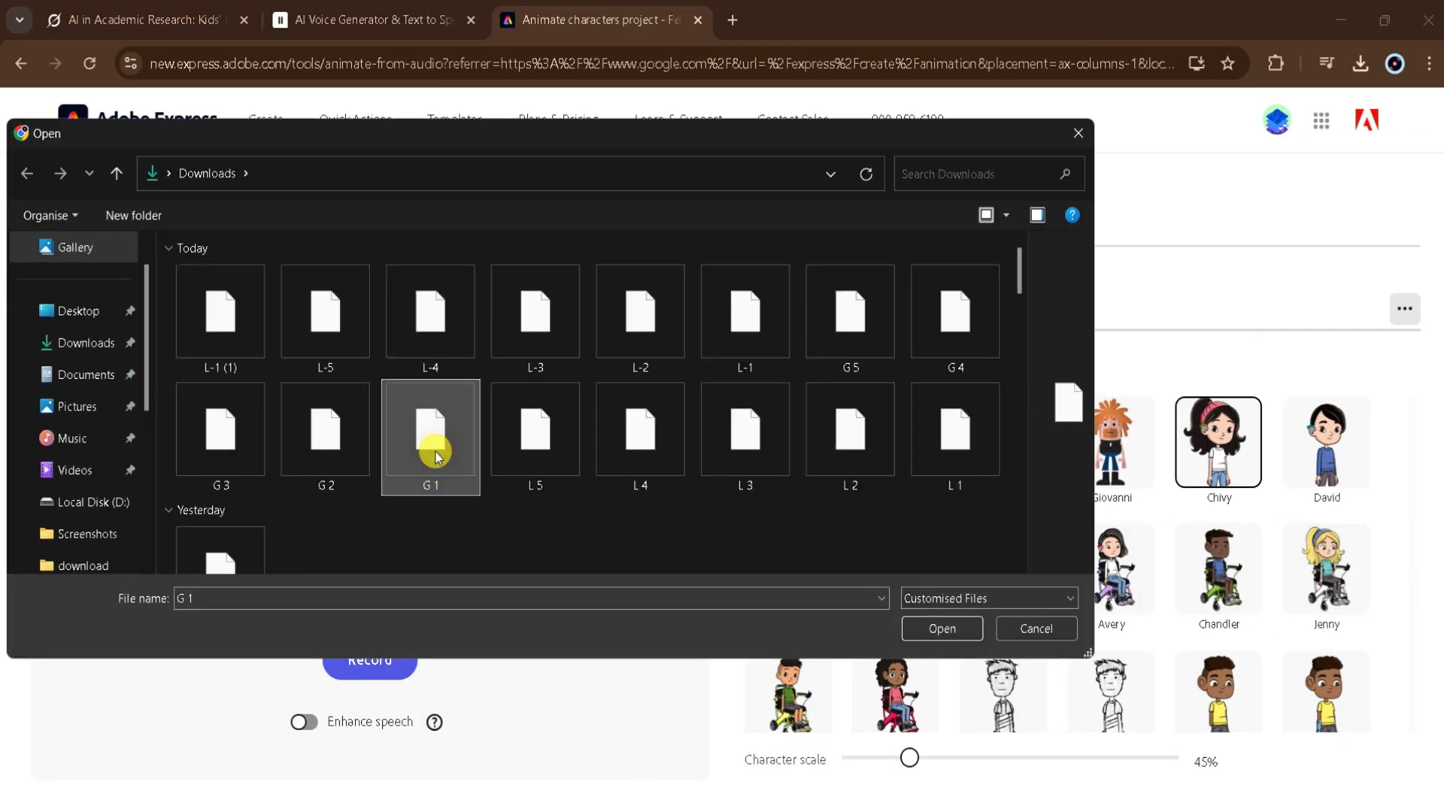
pyautogui.click(942, 629)
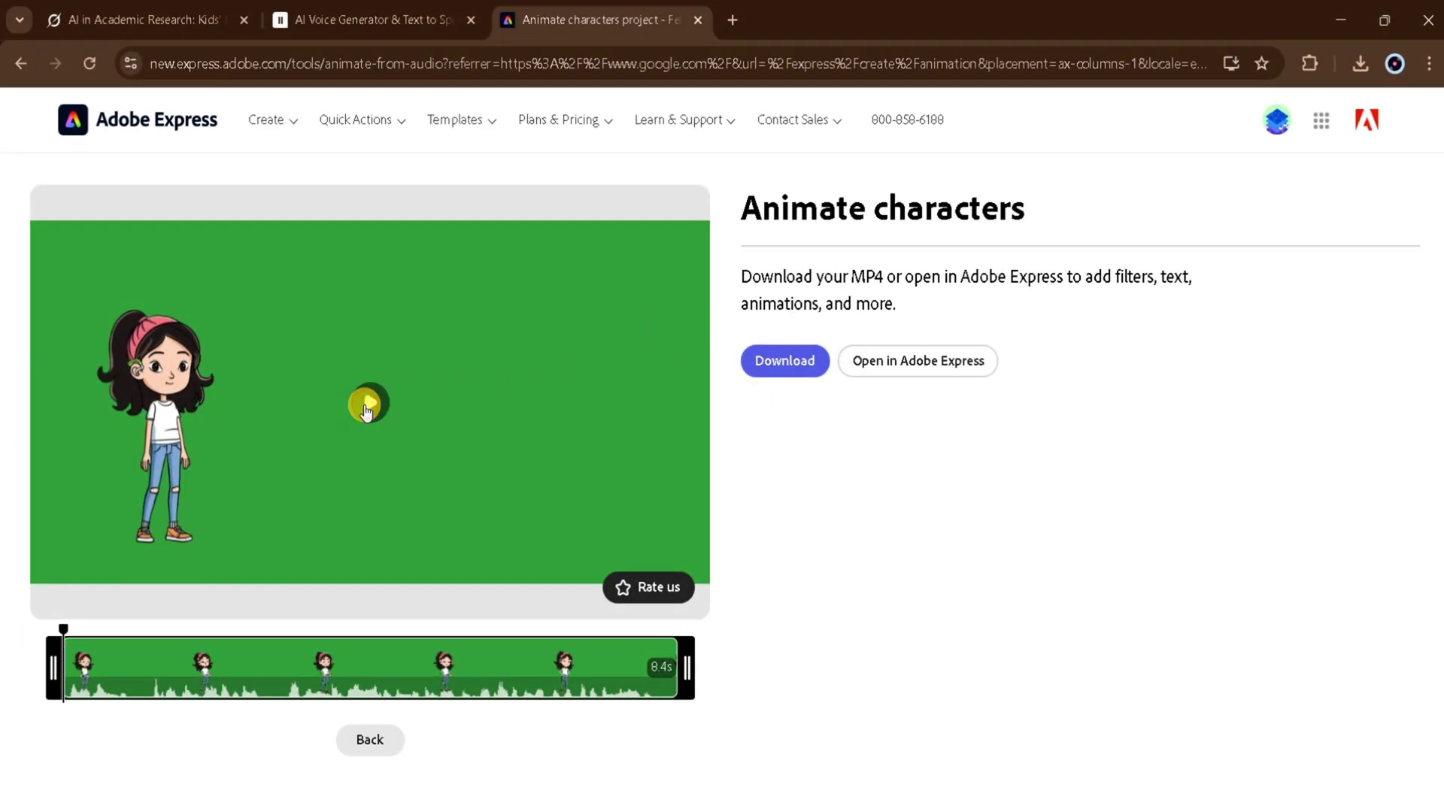
# Play, replay and pause Chivy's preview, then download it as an MP4
pyautogui.click(367, 407)
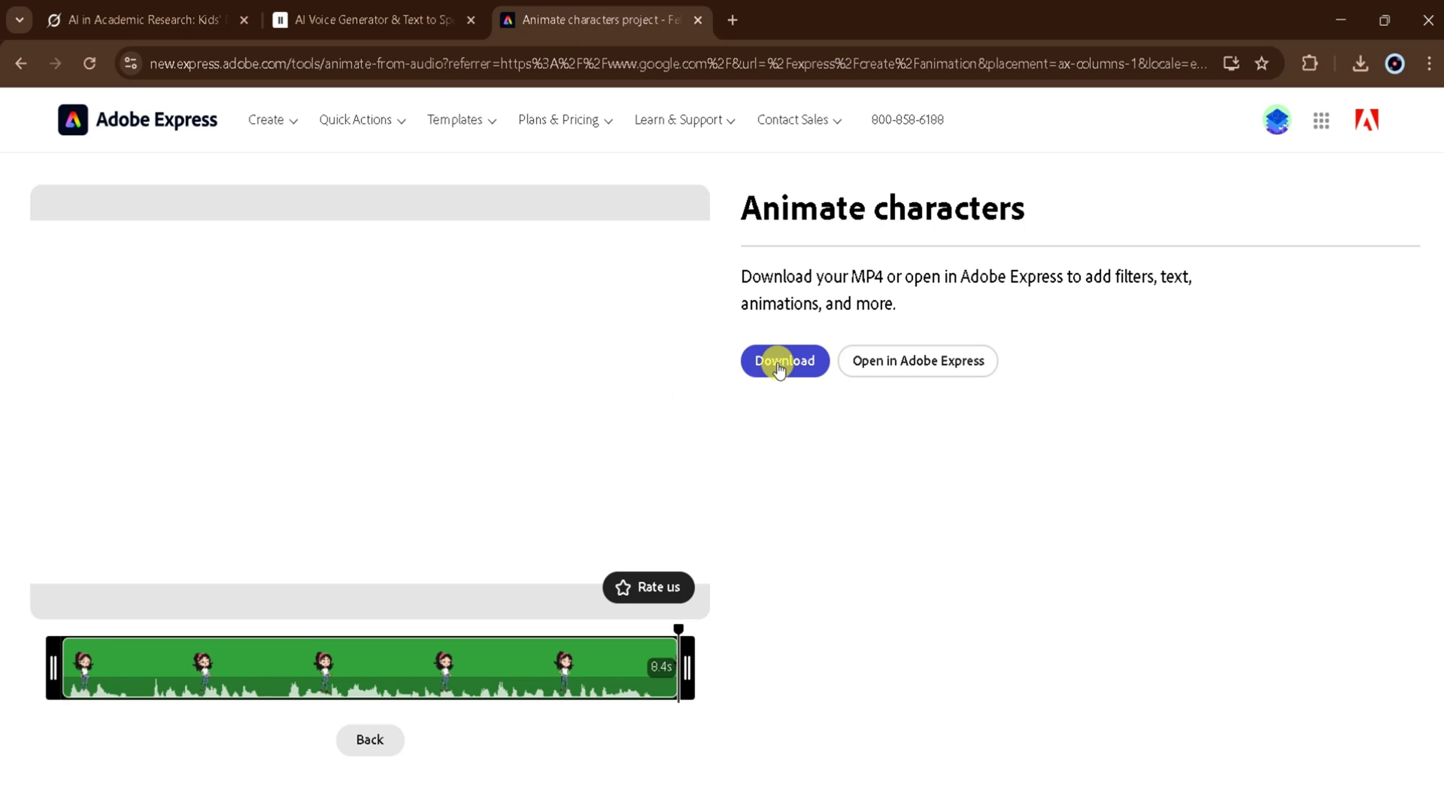
pyautogui.click(235, 598)
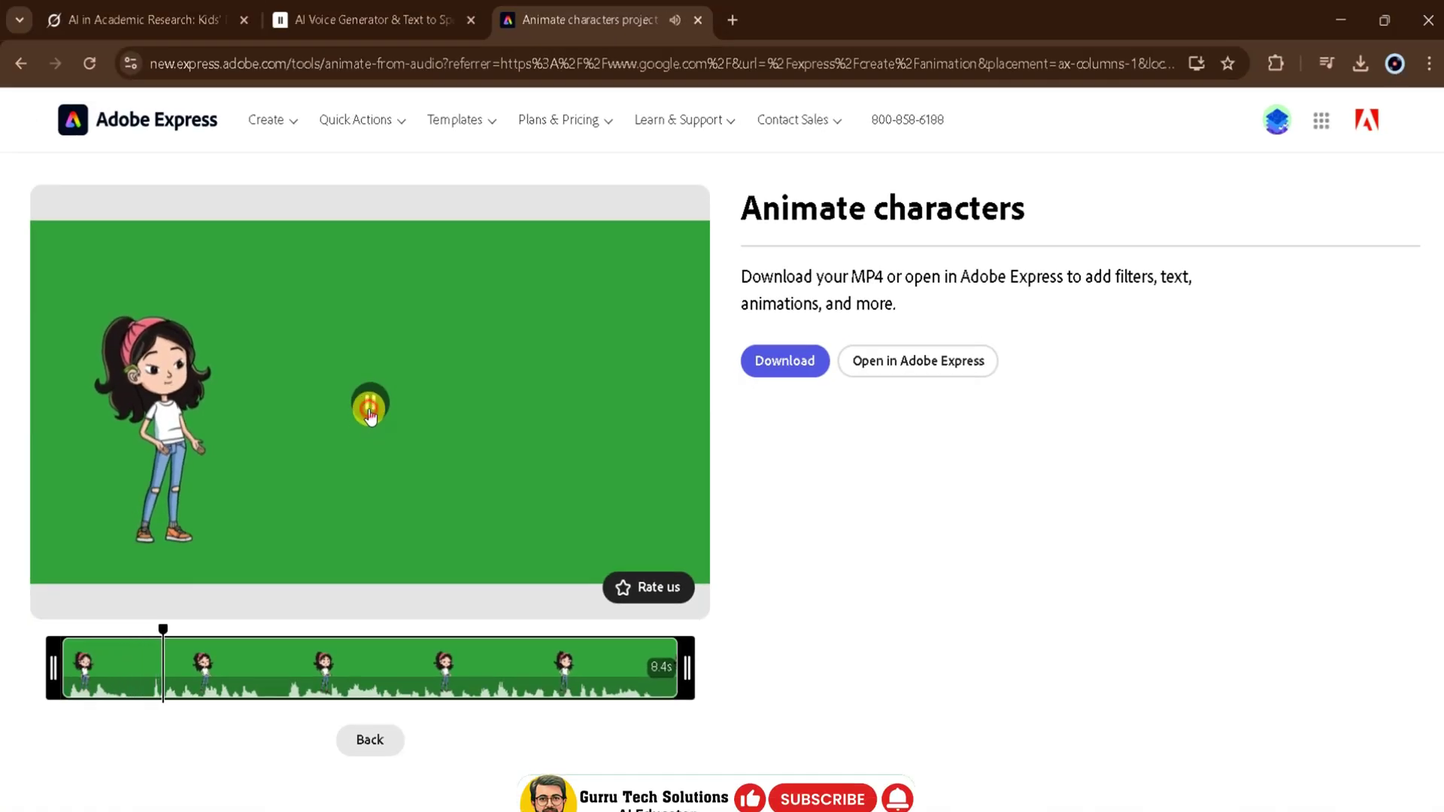
pyautogui.click(392, 415)
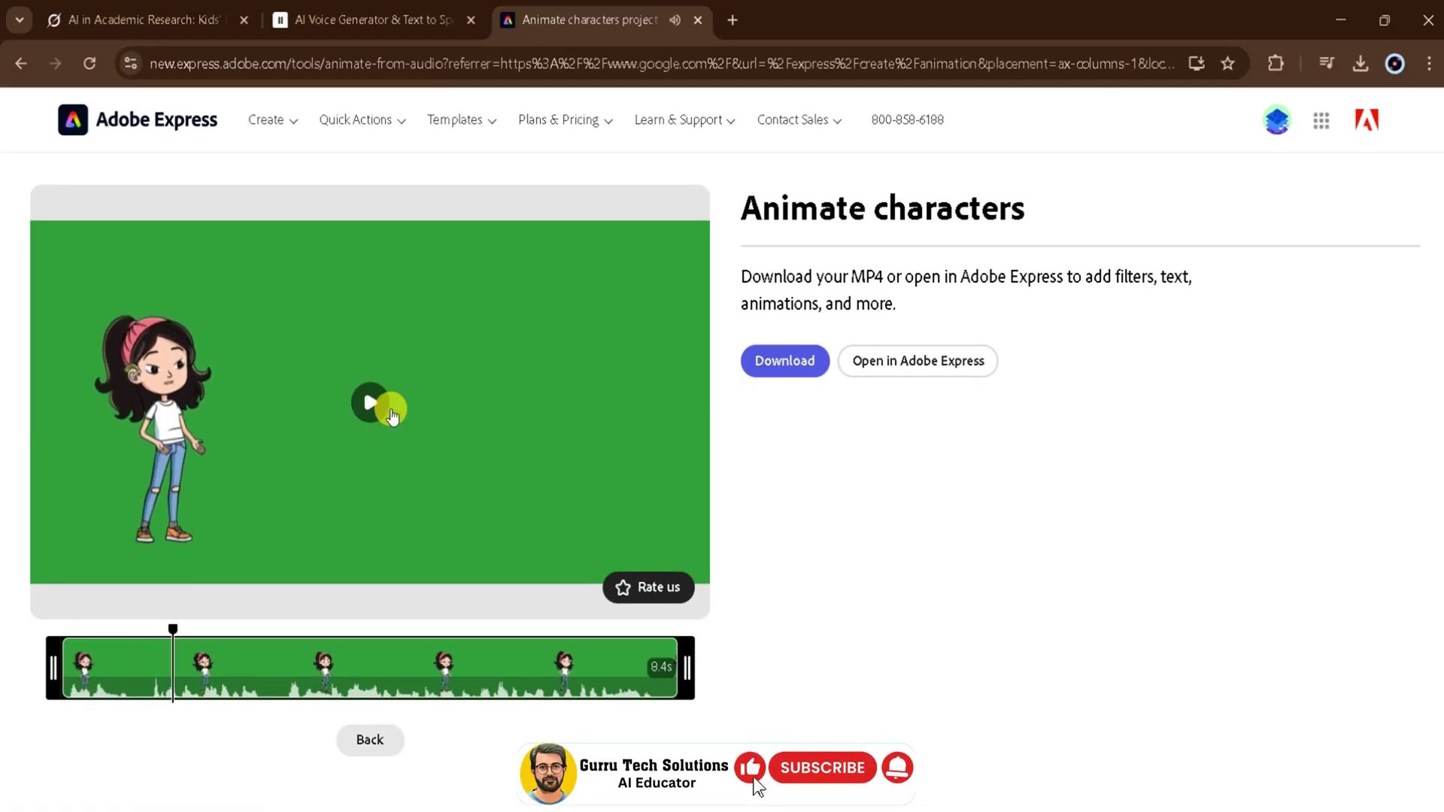
pyautogui.click(781, 362)
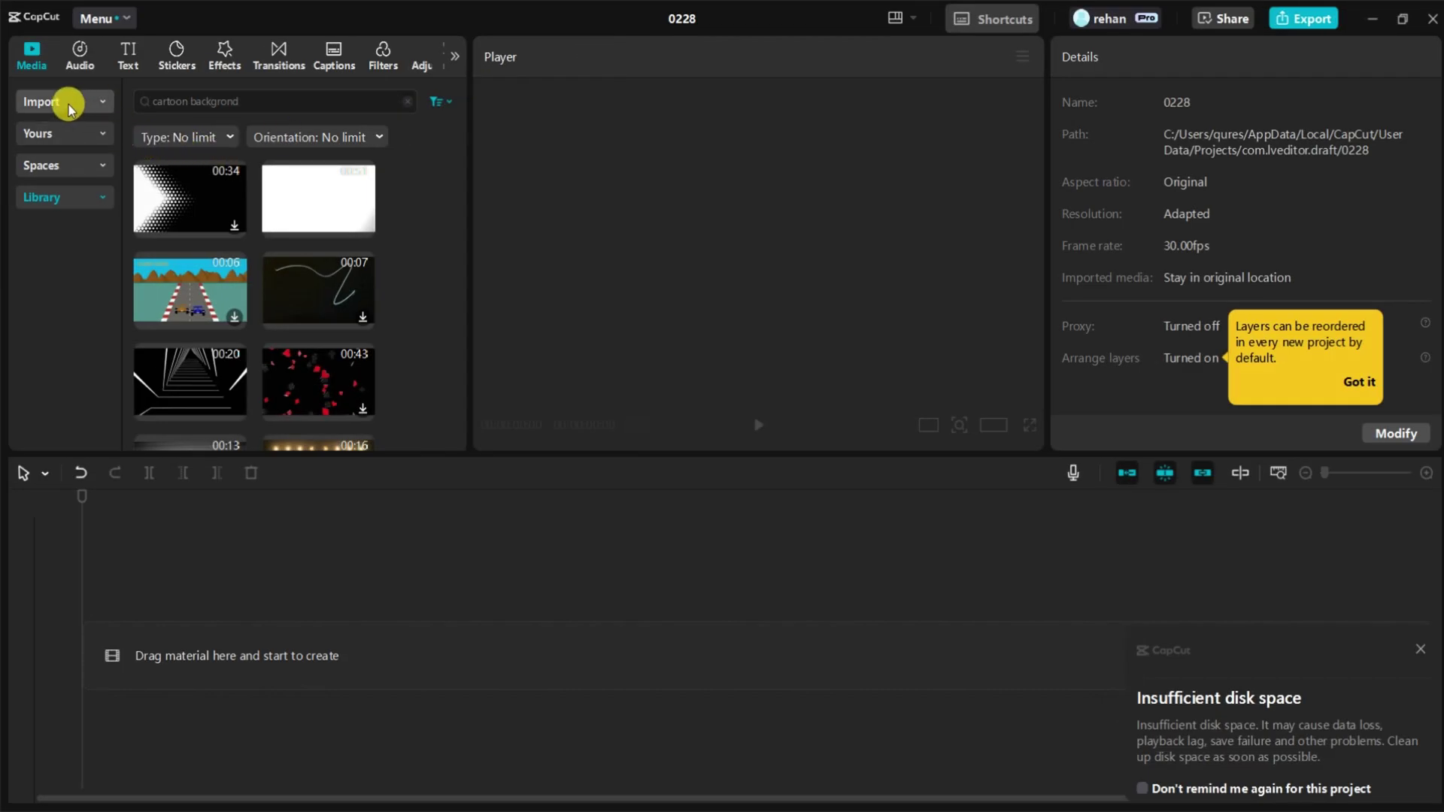
# Import the first row of clip files plus L-1 and L-2 into the CapCut project
pyautogui.click(68, 109)
pyautogui.click(258, 136)
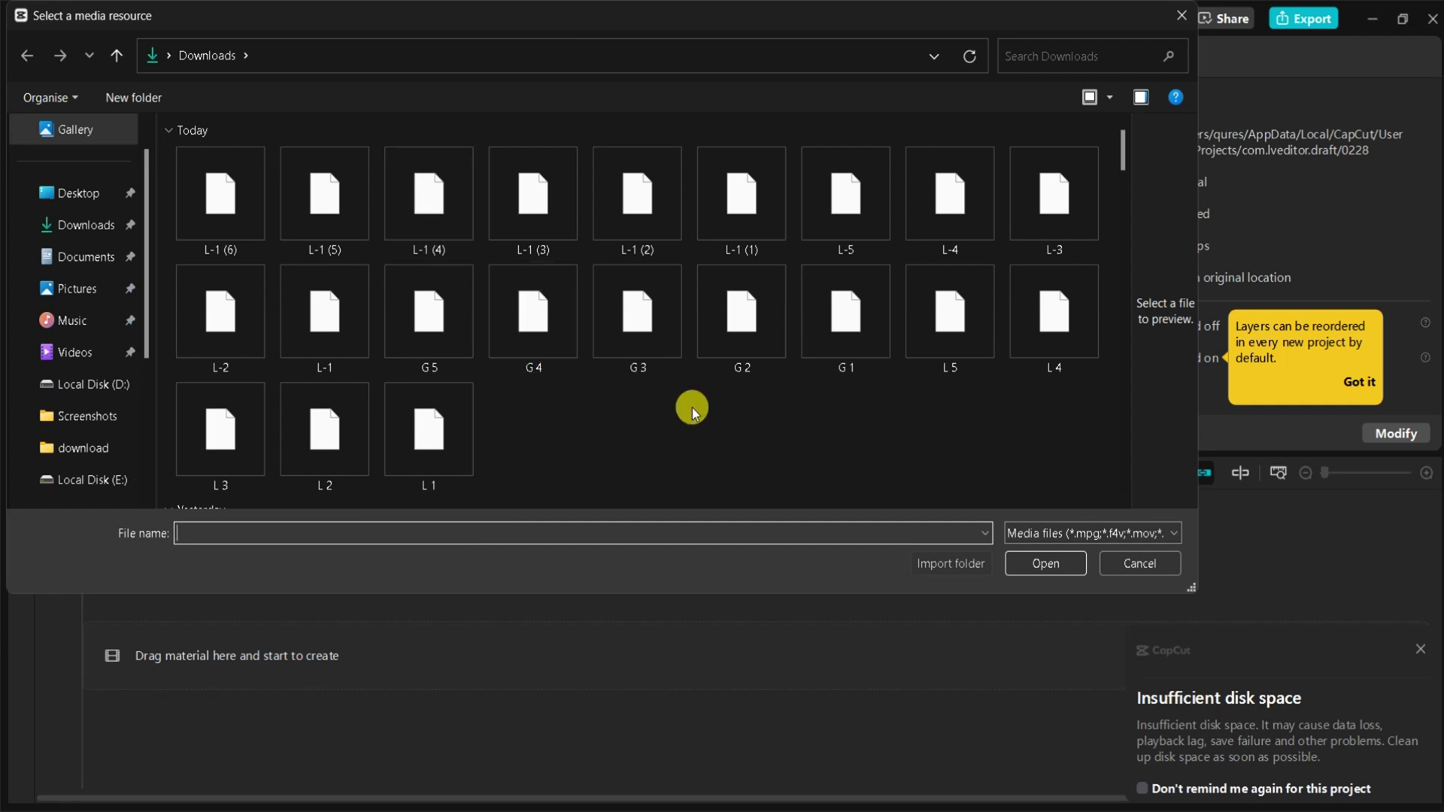
pyautogui.moveTo(169, 197); pyautogui.dragTo(1080, 229)
pyautogui.keyDown('ctrl'); pyautogui.click(223, 326); pyautogui.keyUp('ctrl')
pyautogui.keyDown('ctrl'); pyautogui.click(336, 316); pyautogui.keyUp('ctrl')
pyautogui.click(1046, 564)
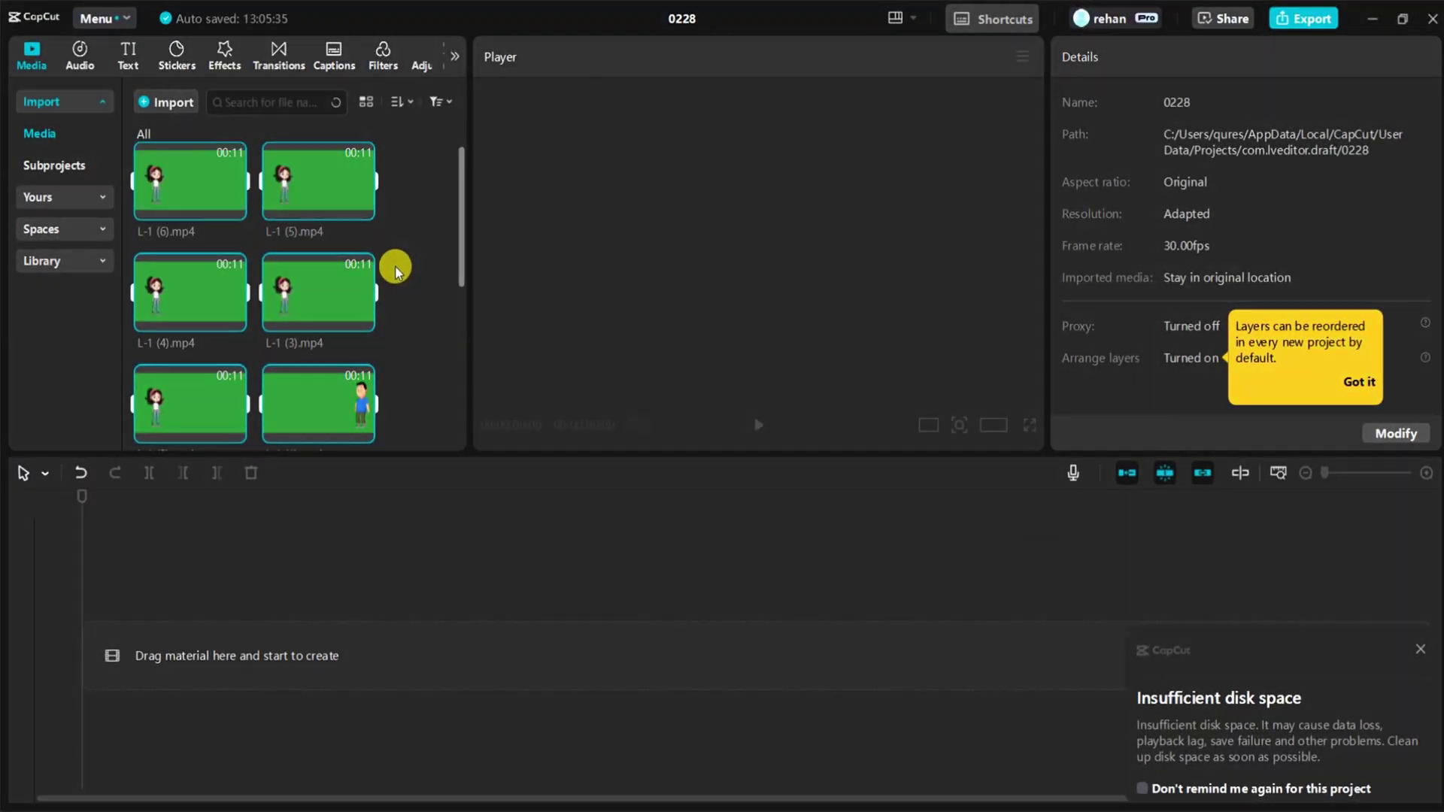
# Add the school photo from the stock library and stretch it to about 11 seconds
pyautogui.scroll(5, 416, 254)
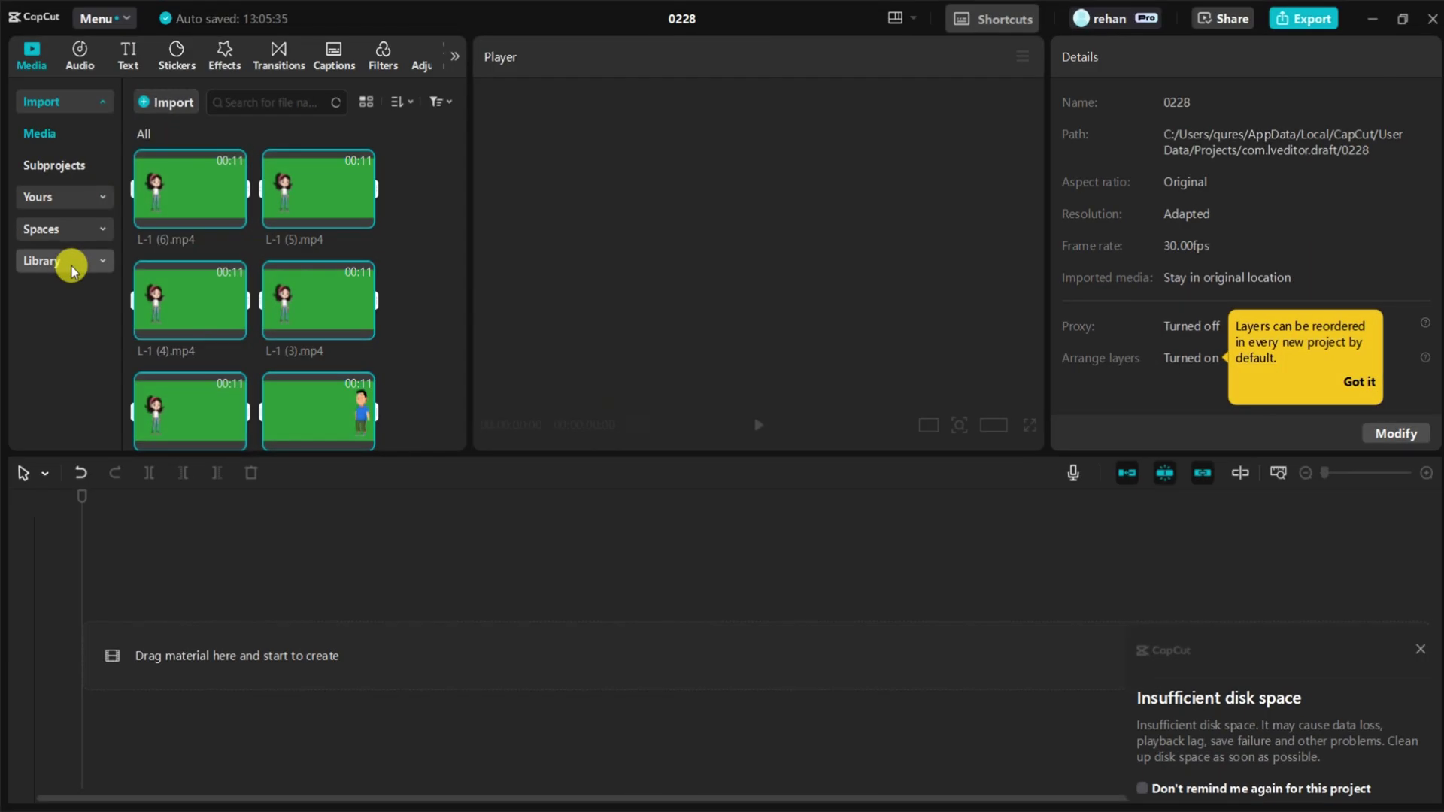
pyautogui.click(73, 268)
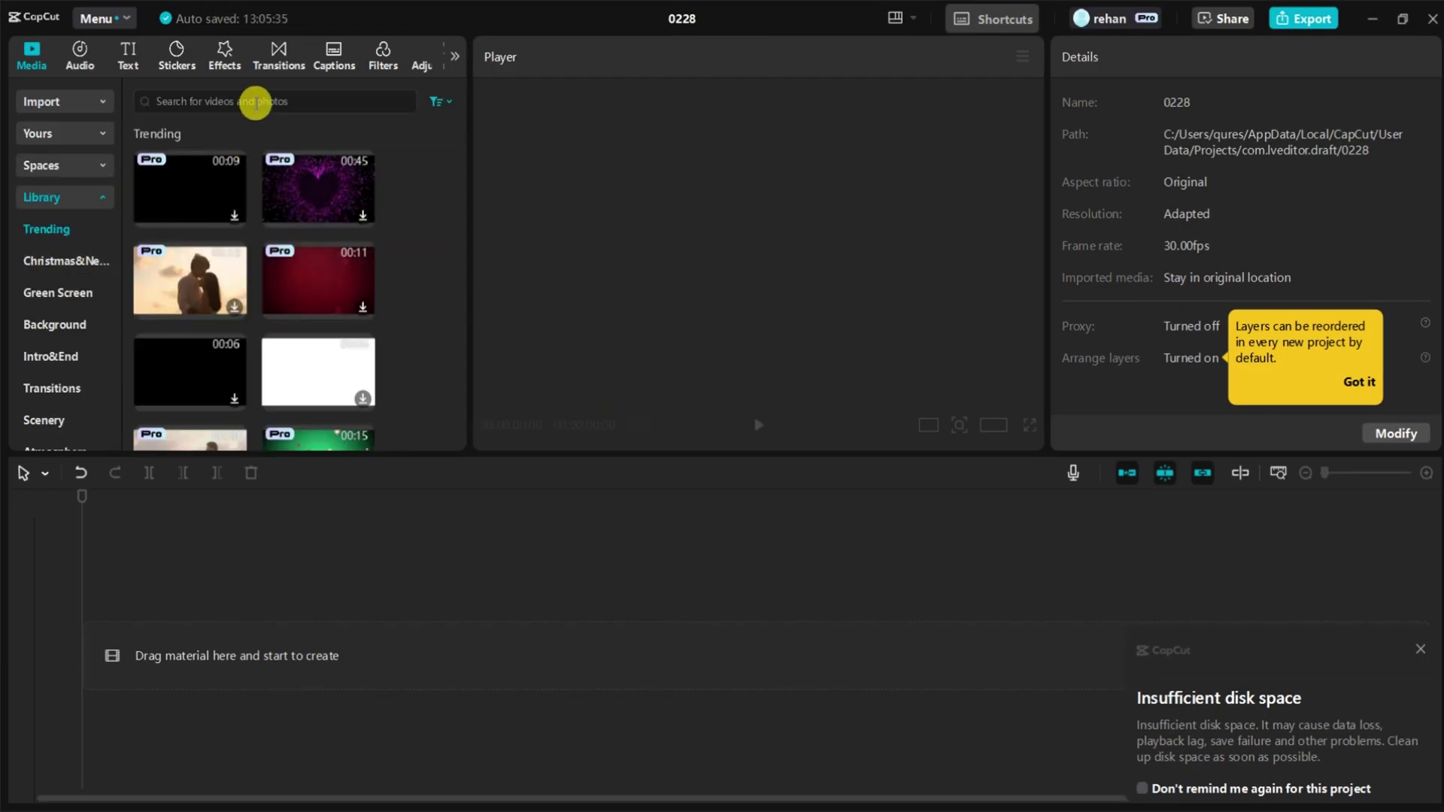
pyautogui.click(256, 103)
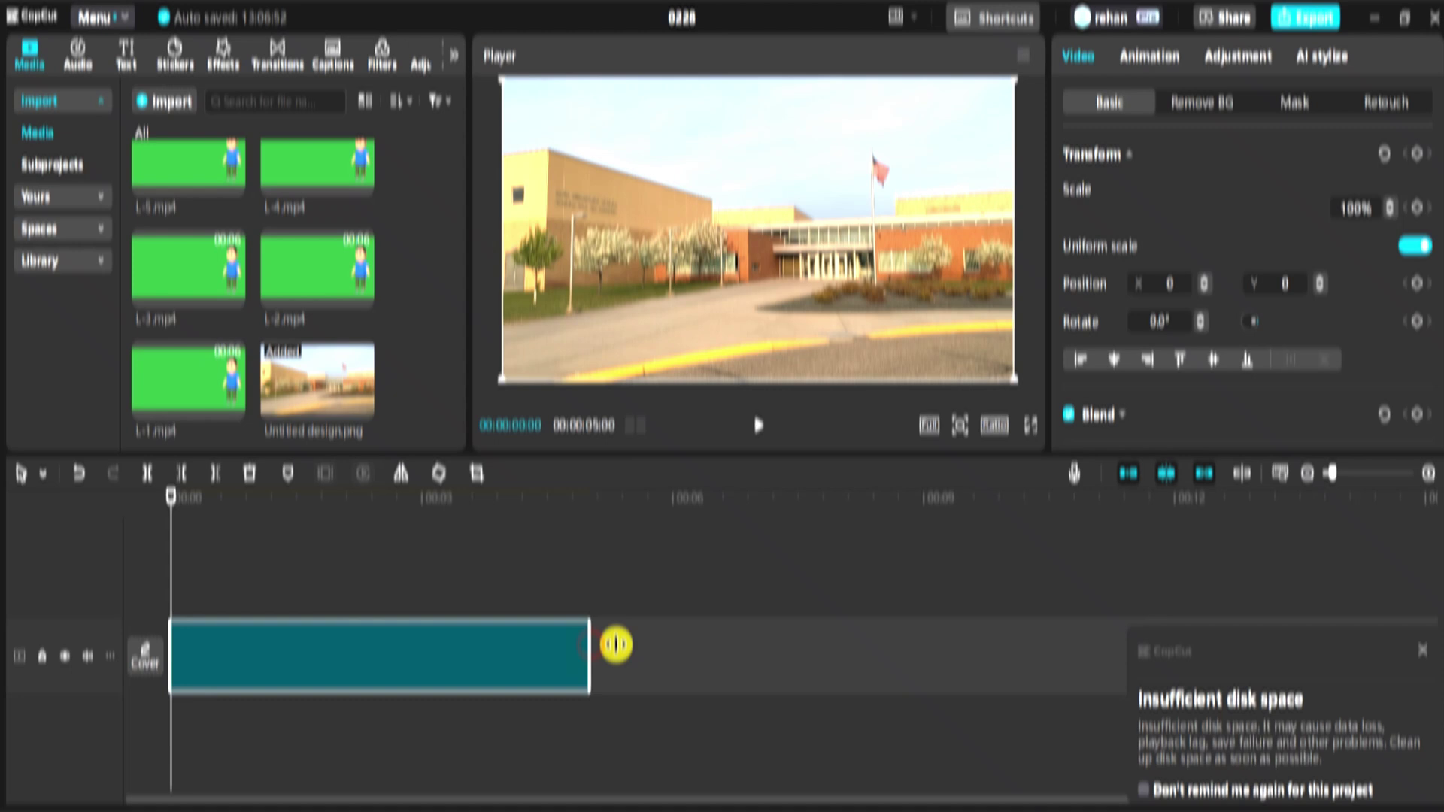
pyautogui.moveTo(611, 647); pyautogui.dragTo(1169, 655)
# Place L-1.mp4, L-1 (8).mp4 and the next boy clip on two tracks above the photo
pyautogui.moveTo(191, 376); pyautogui.dragTo(211, 590)
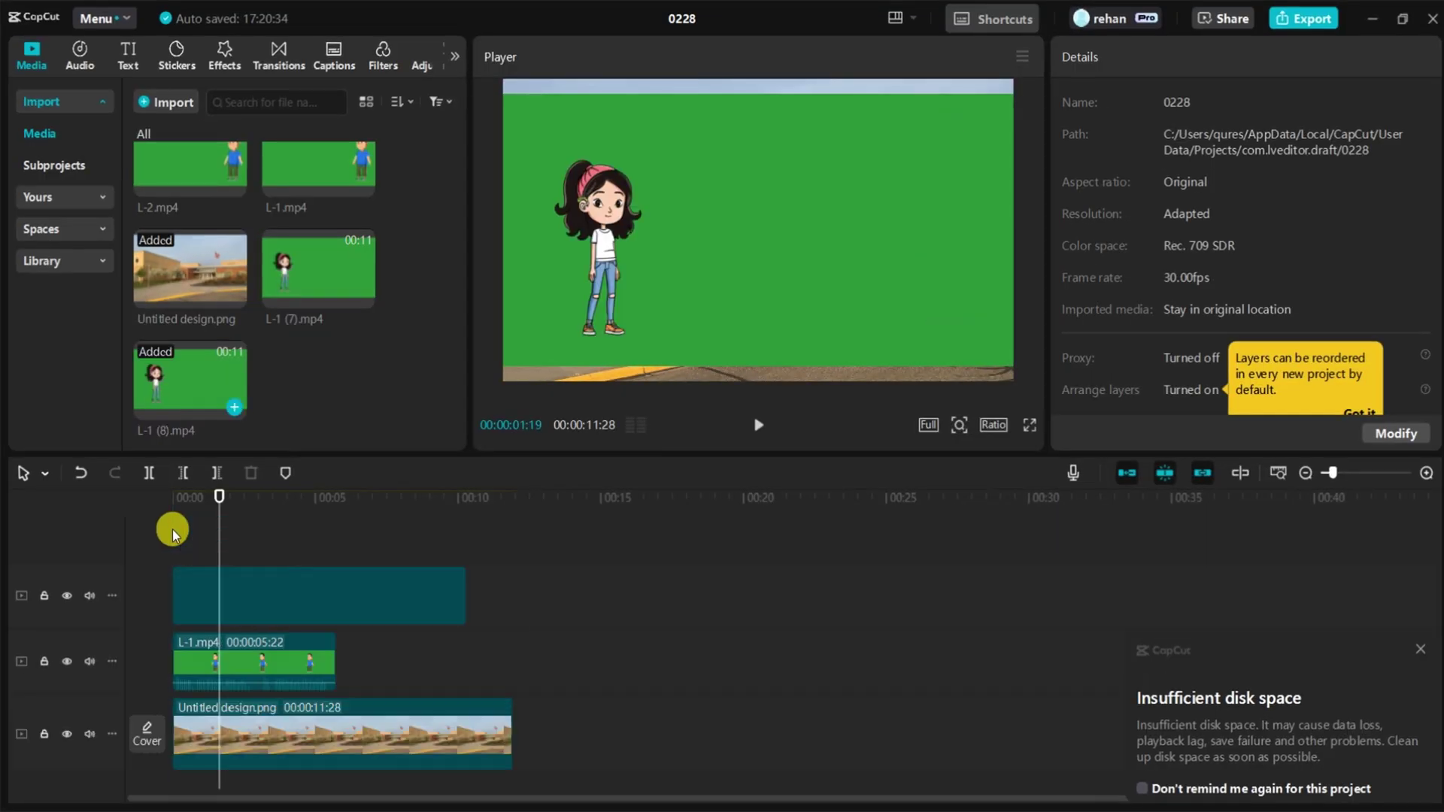
pyautogui.moveTo(172, 534); pyautogui.dragTo(174, 535)
pyautogui.click(313, 667)
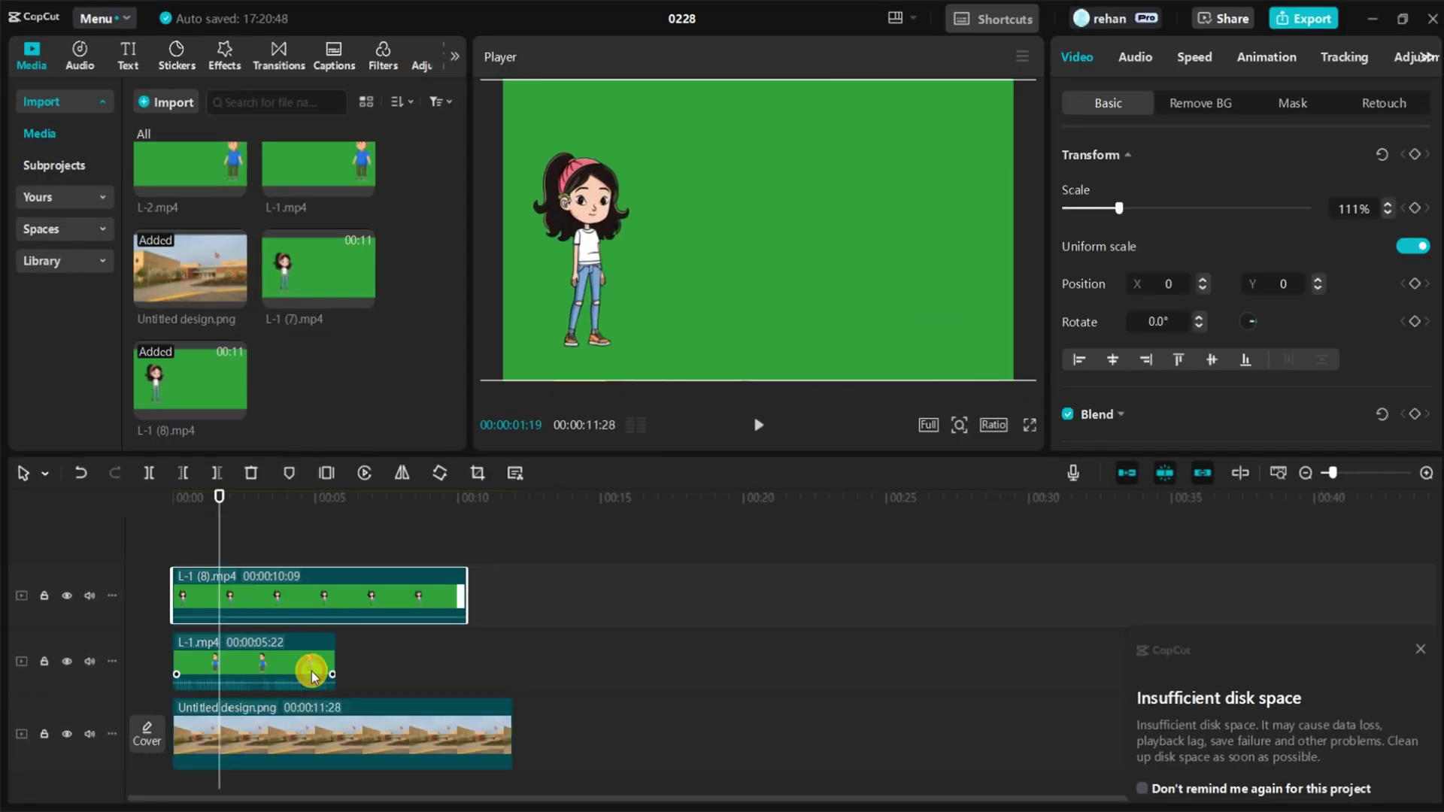
pyautogui.moveTo(283, 300); pyautogui.dragTo(338, 664)
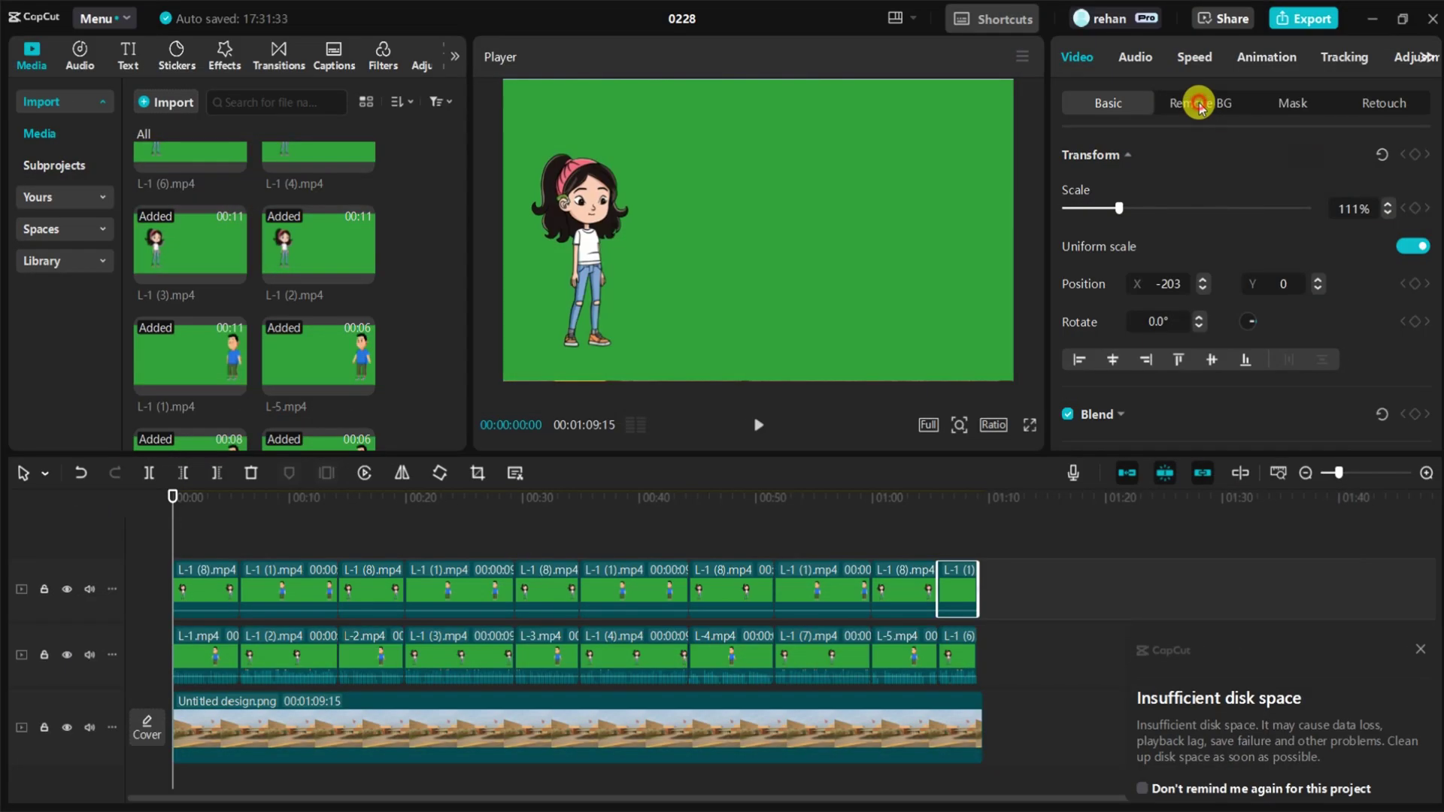
# Key out the green background of girl clip L-1 (8).mp4 with chroma key
pyautogui.click(1199, 105)
pyautogui.click(1069, 251)
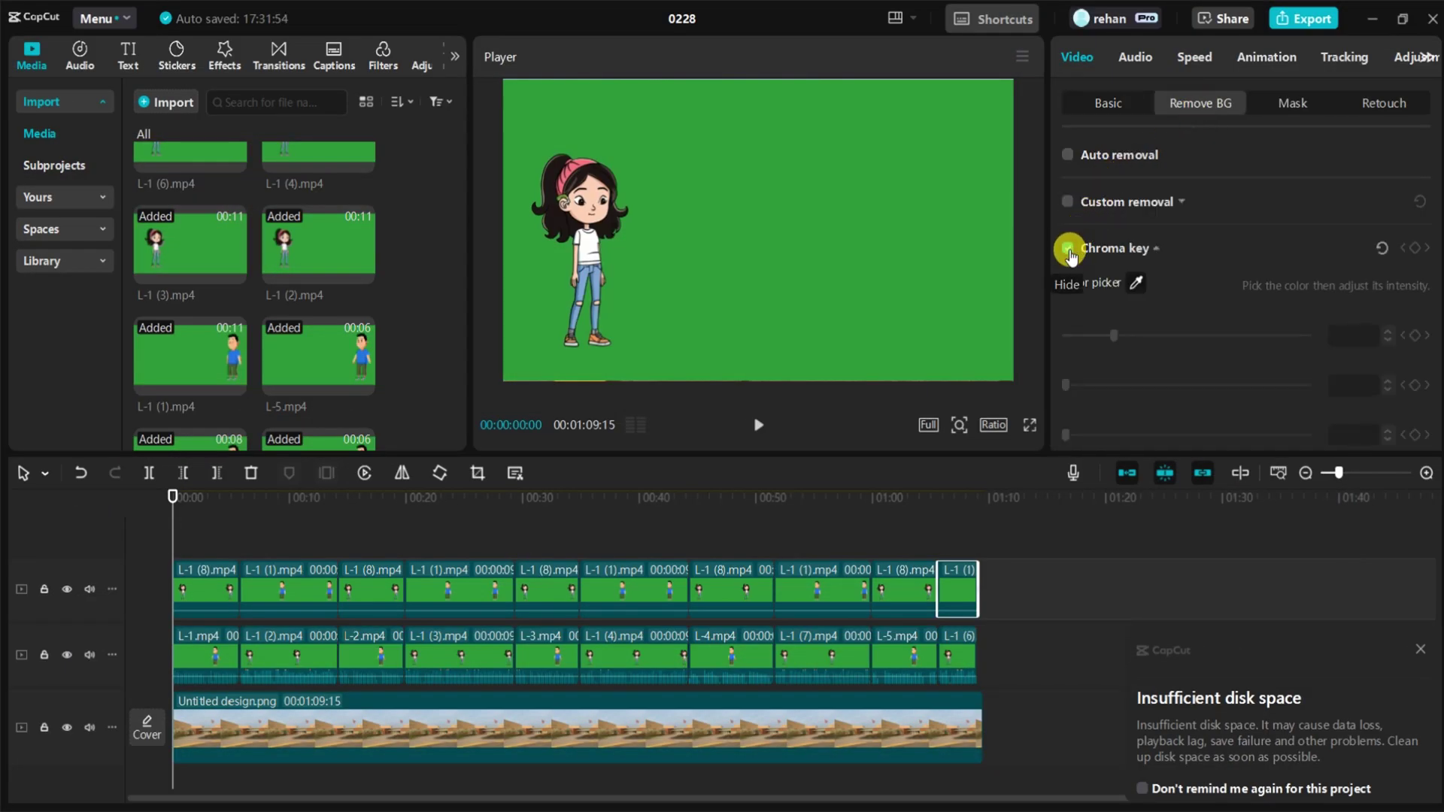
pyautogui.click(213, 583)
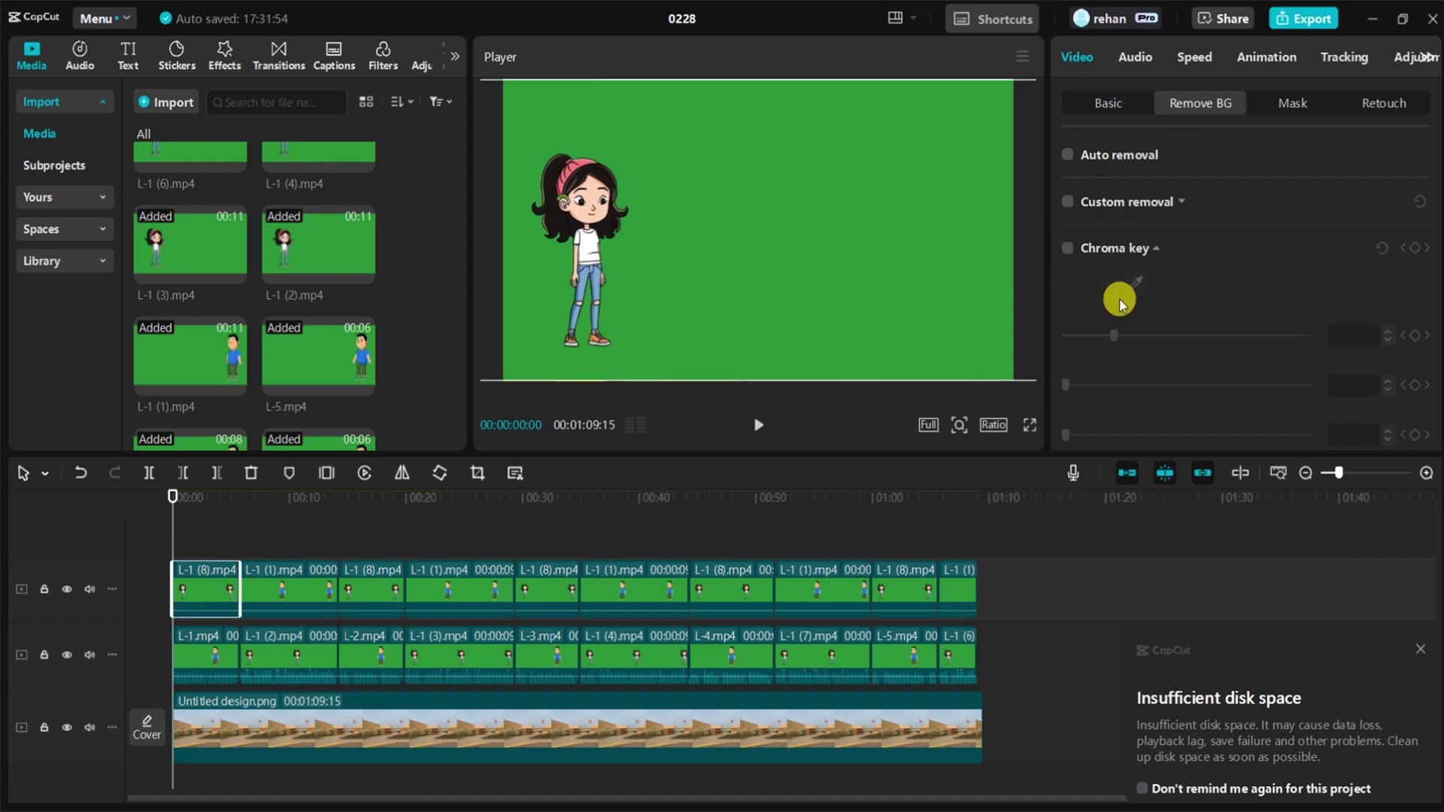
pyautogui.click(1069, 249)
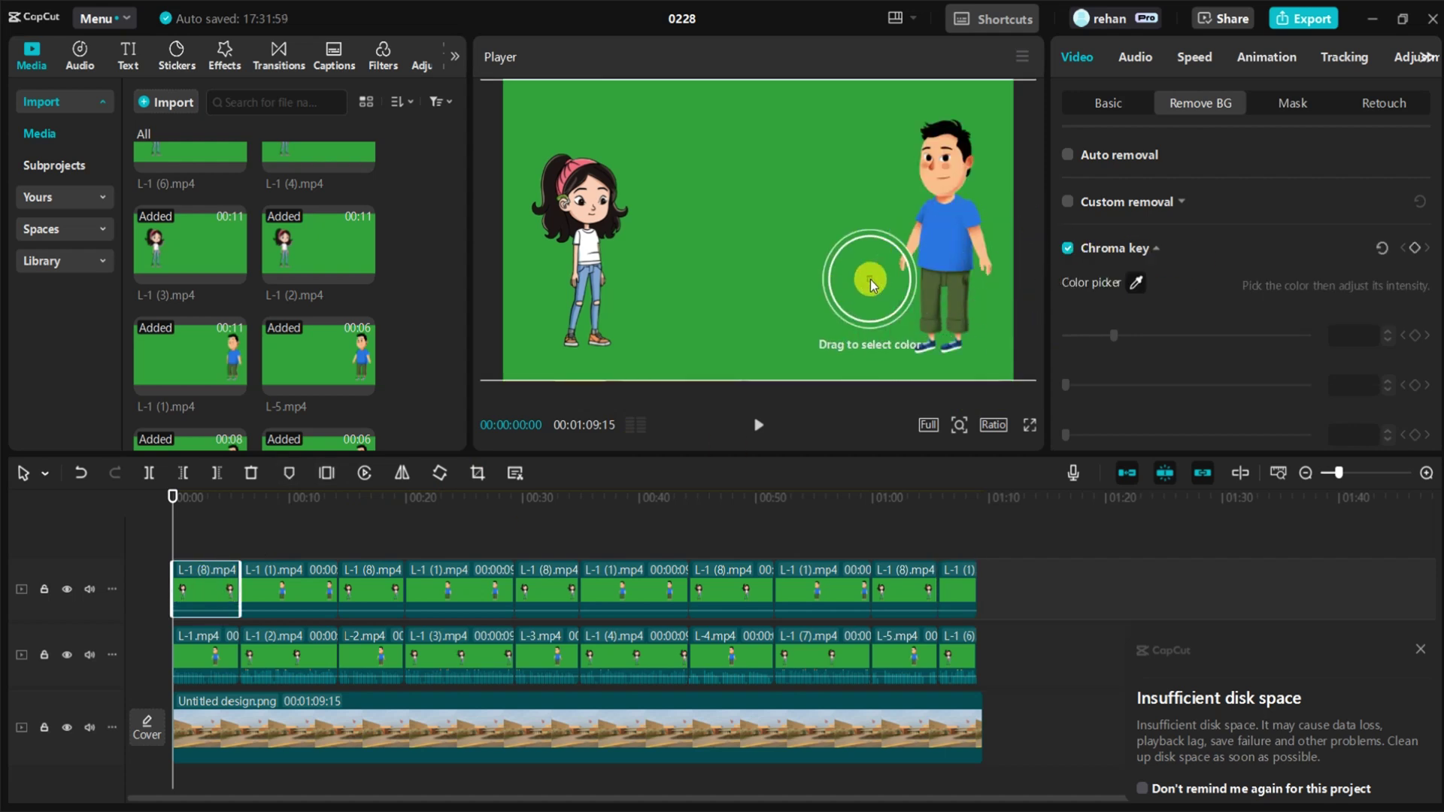
pyautogui.click(612, 427)
# Key out the green background of boy clip L-1.mp4 with chroma key
pyautogui.click(216, 654)
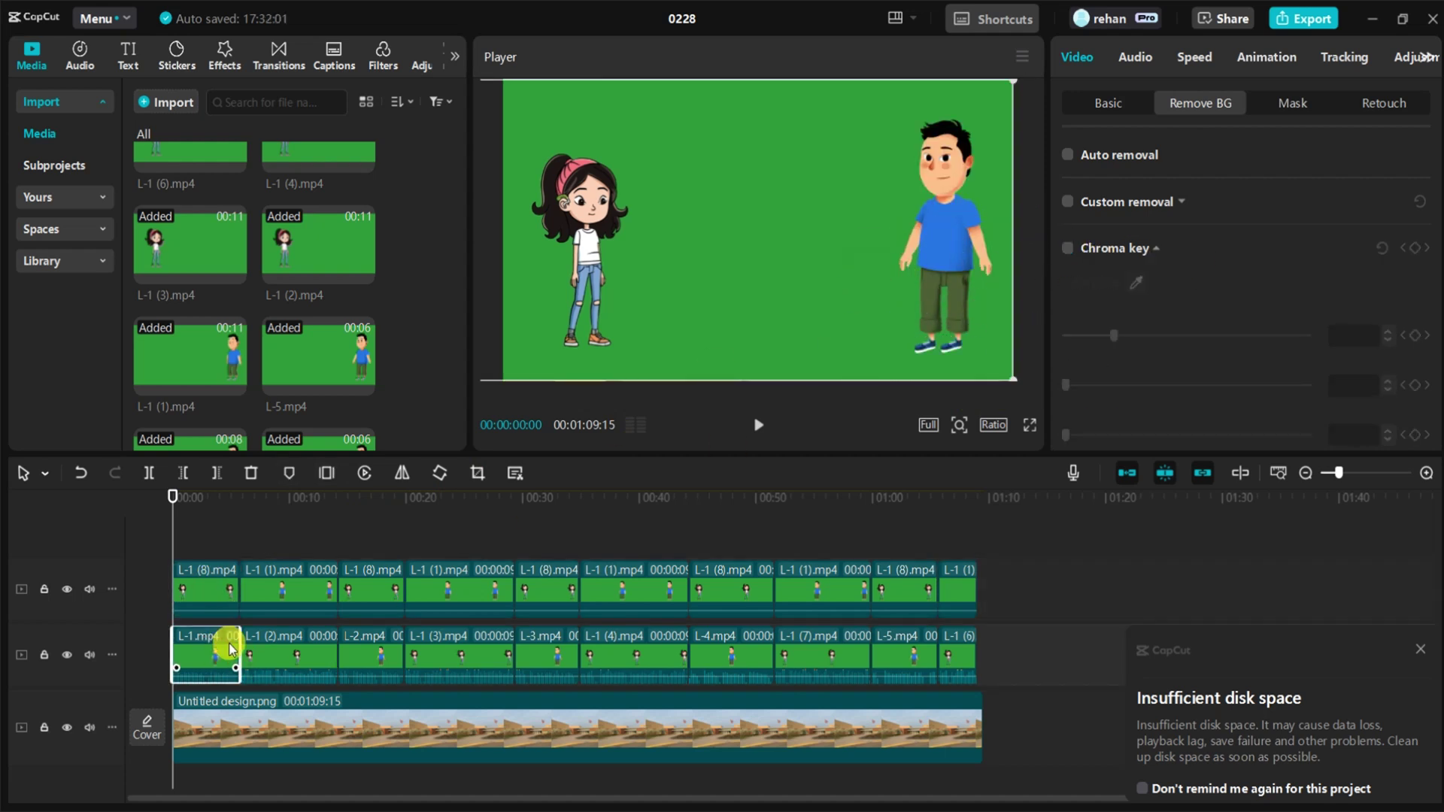
pyautogui.click(1067, 248)
pyautogui.click(803, 276)
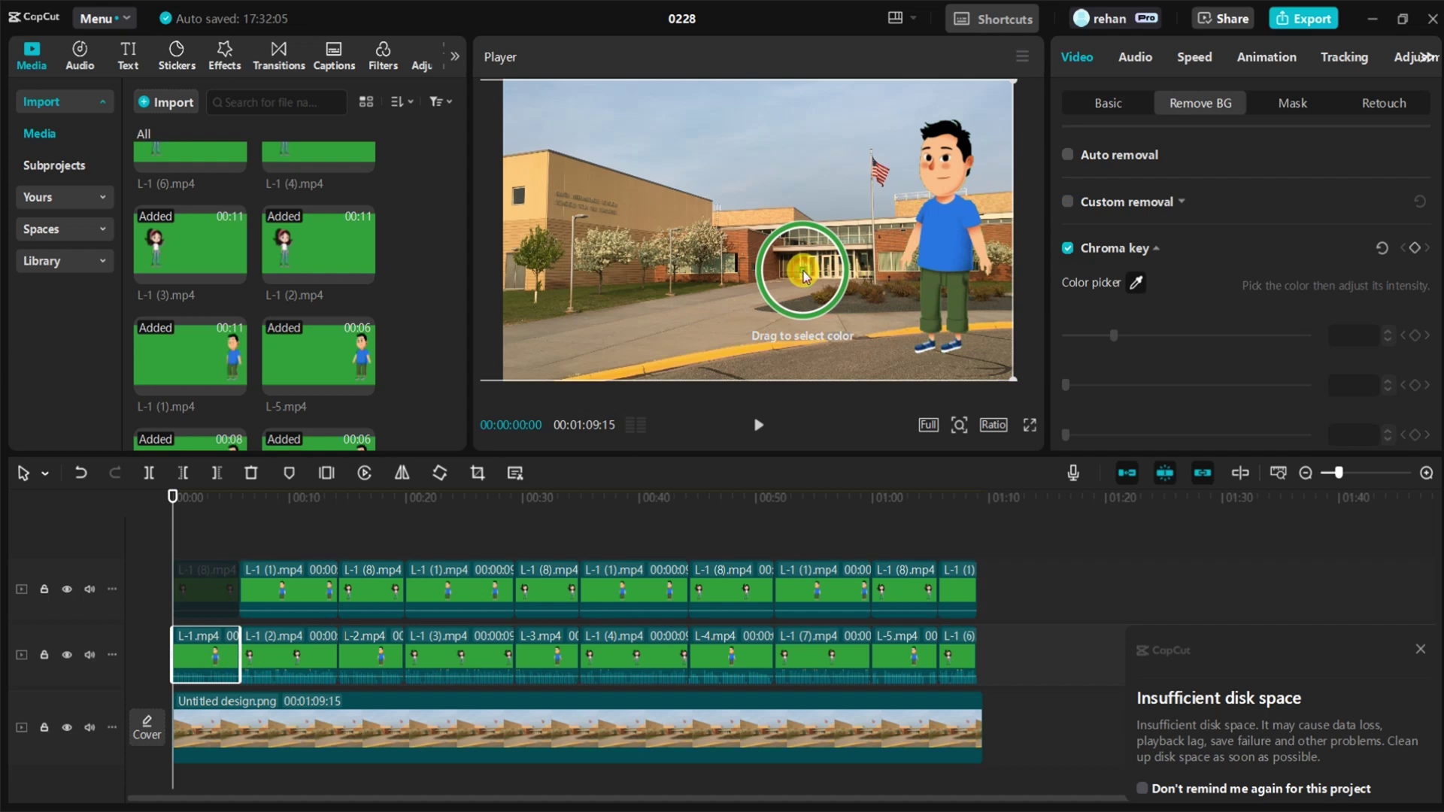
pyautogui.click(804, 276)
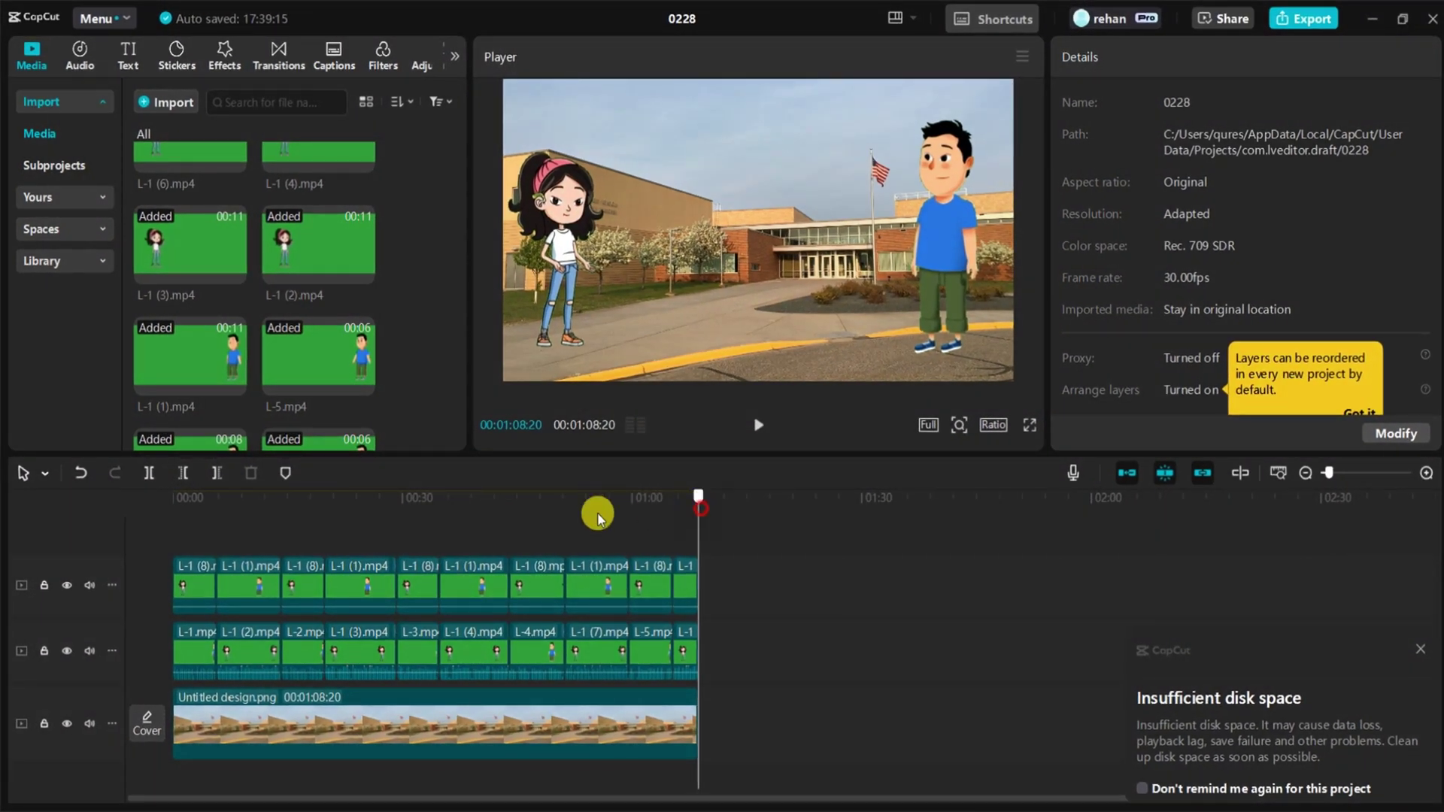
pyautogui.moveTo(598, 515); pyautogui.dragTo(151, 567)
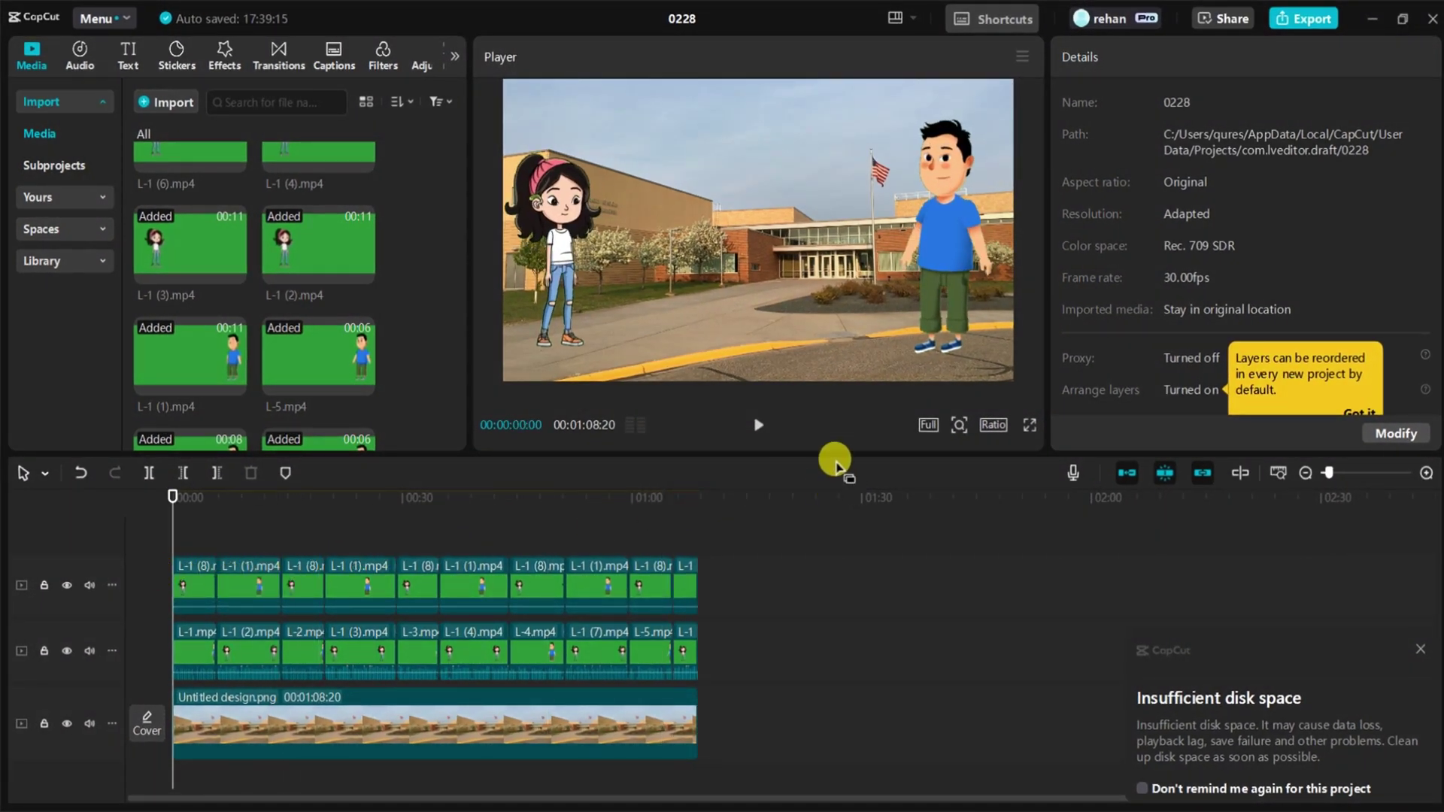
pyautogui.click(757, 426)
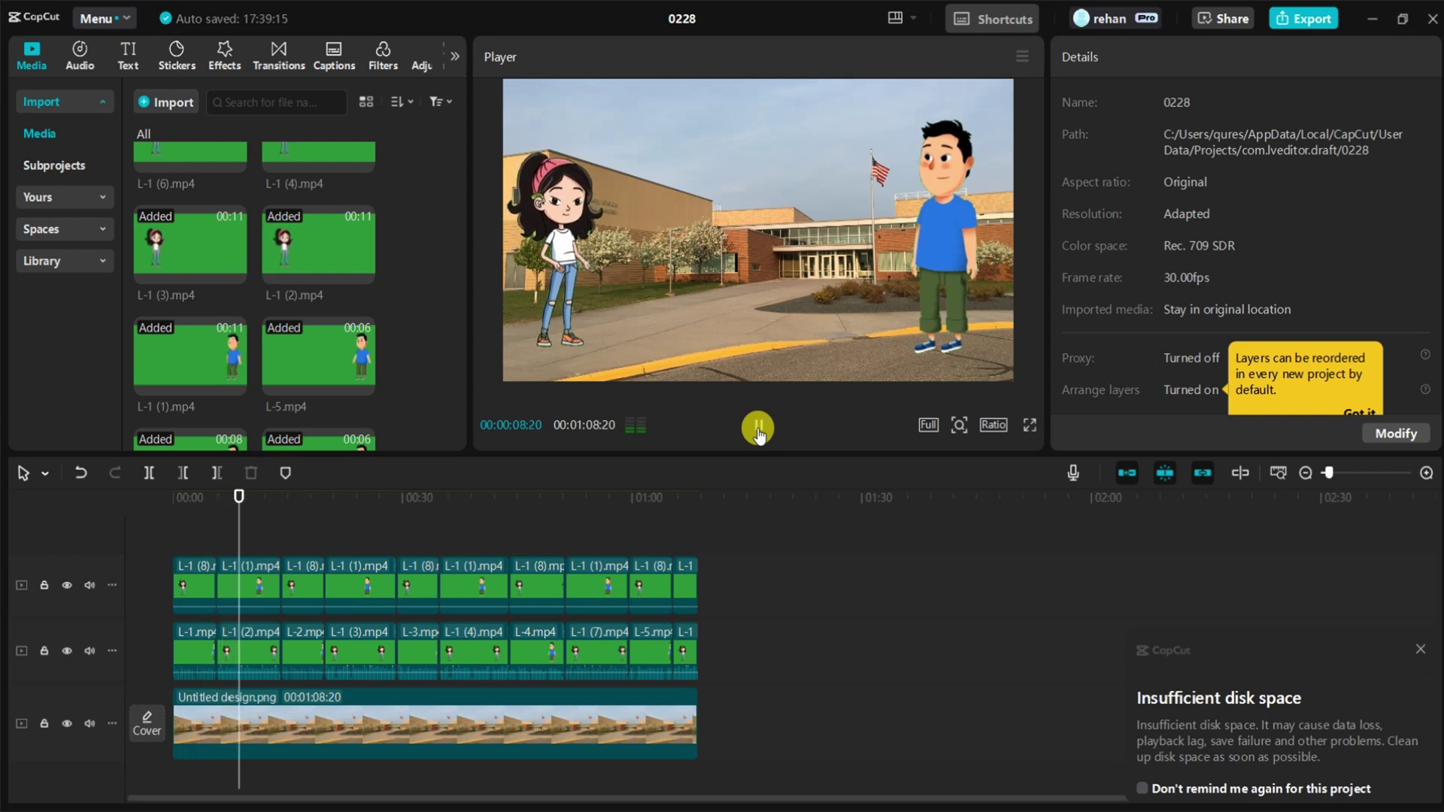
pyautogui.click(758, 428)
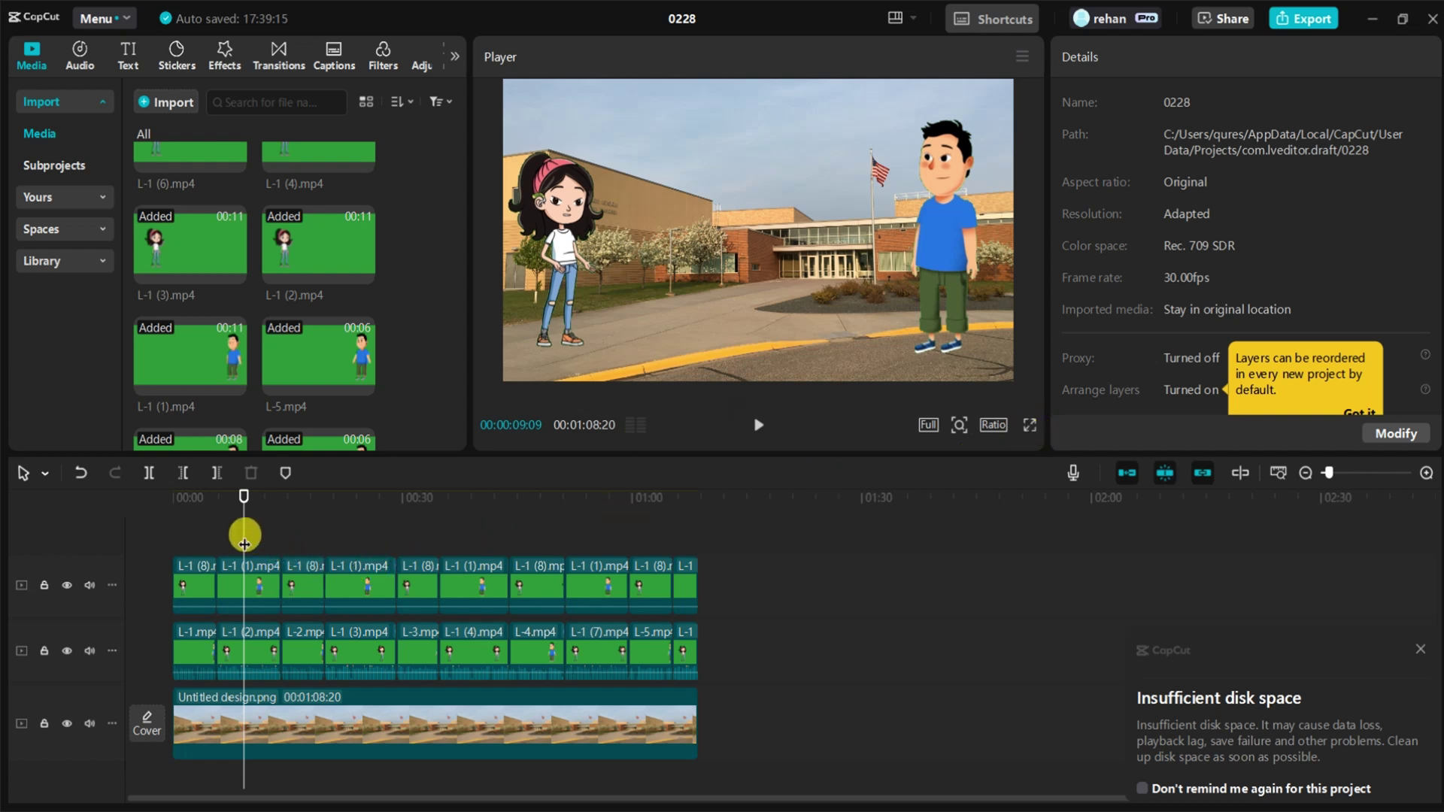
pyautogui.moveTo(219, 543); pyautogui.dragTo(154, 542)
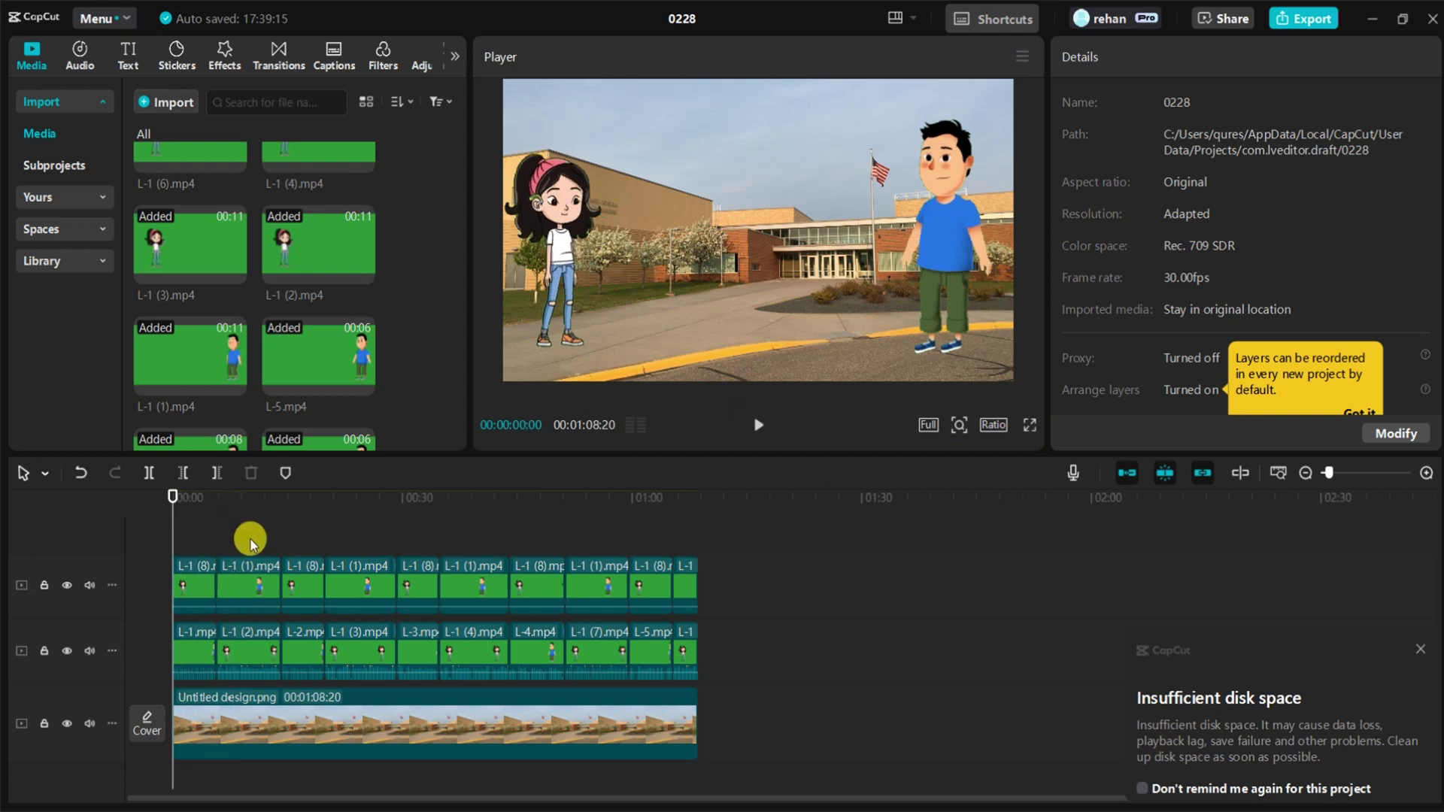